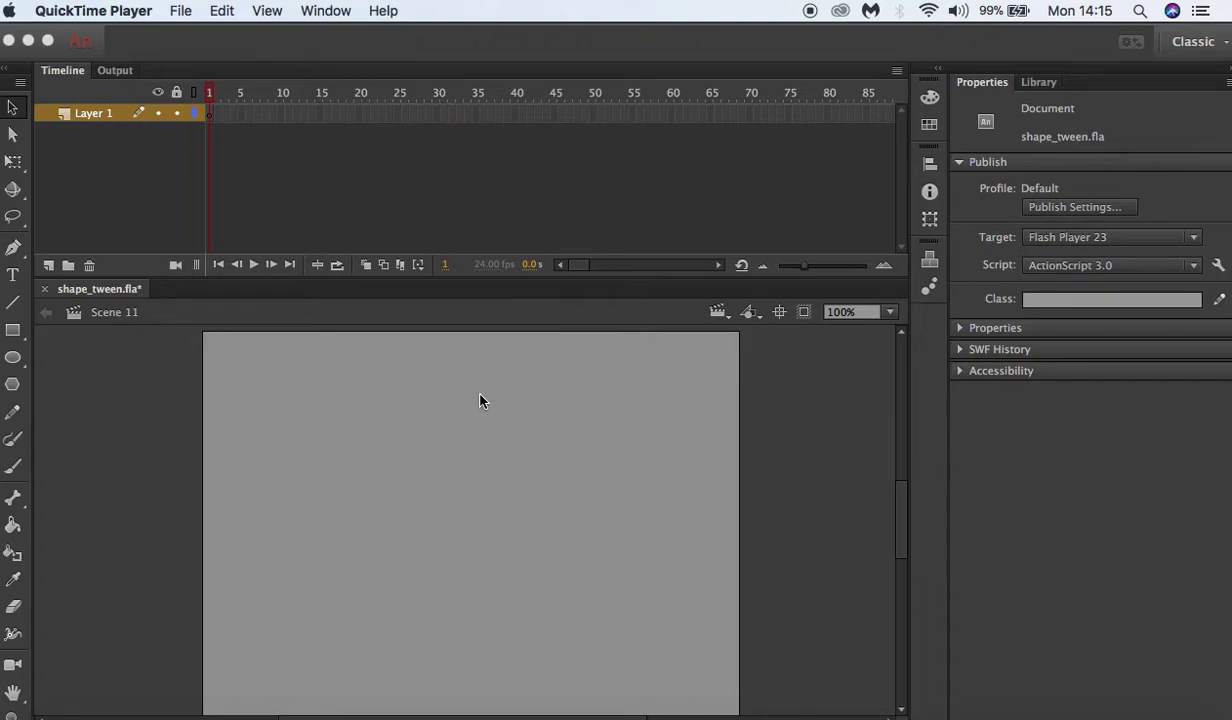
Bring the Animate window to the front, showing shape_tween.fla's scene list and empty Scene 11.
{"action": "left_click", "coordinate": [14, 345]}
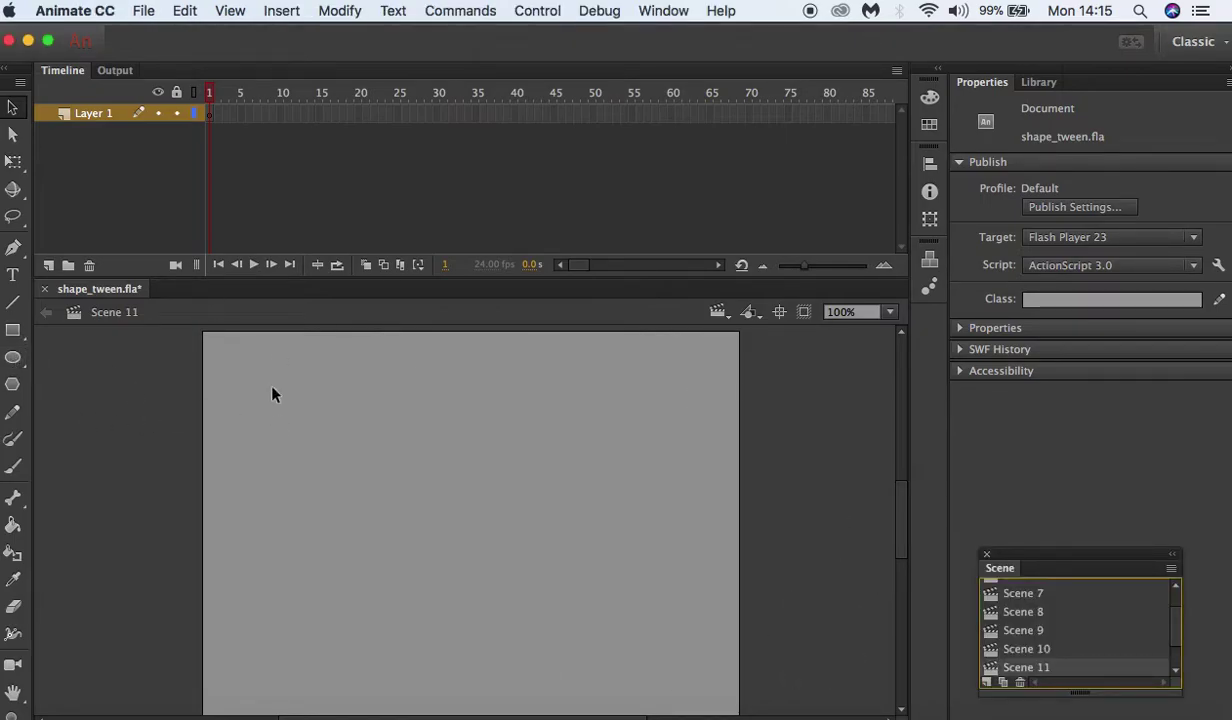
Draw a 60×60 orange circle near stage centre and convert it to Graphic symbol 'ball3'.
{"action": "left_click", "coordinate": [13, 357]}
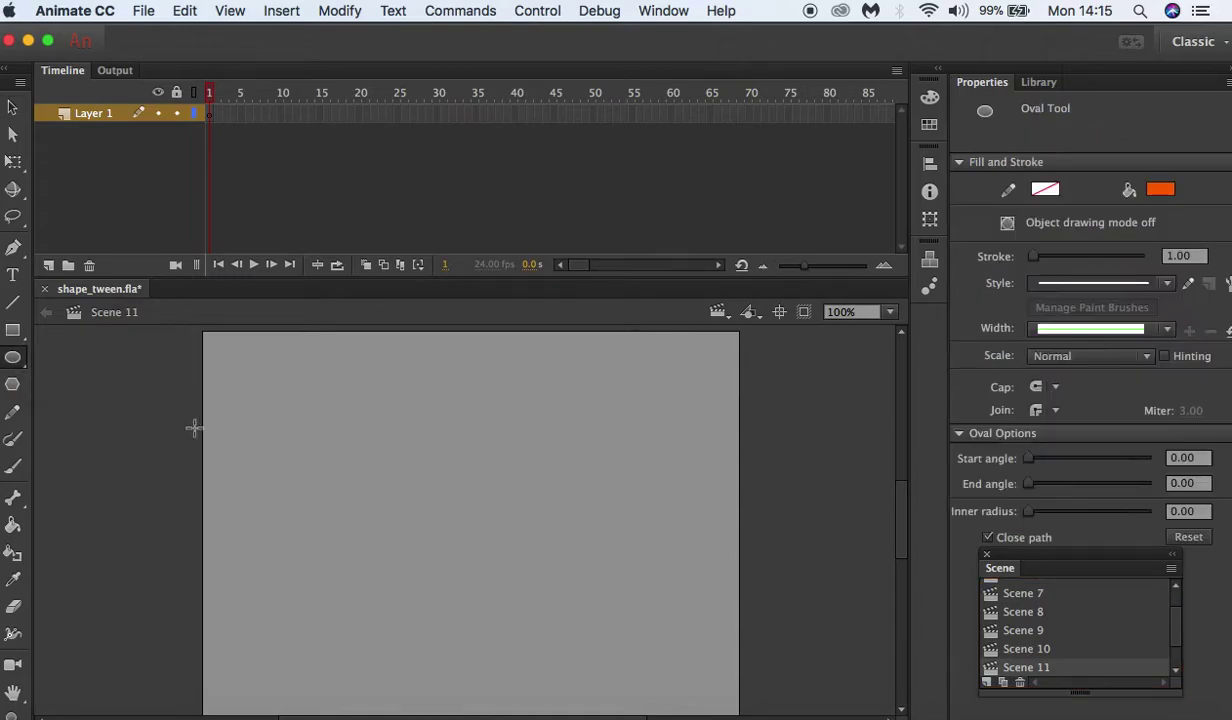
{"action": "left_click_drag", "start_coordinate": [416, 462], "coordinate": [476, 520]}
{"action": "left_click", "coordinate": [13, 106]}
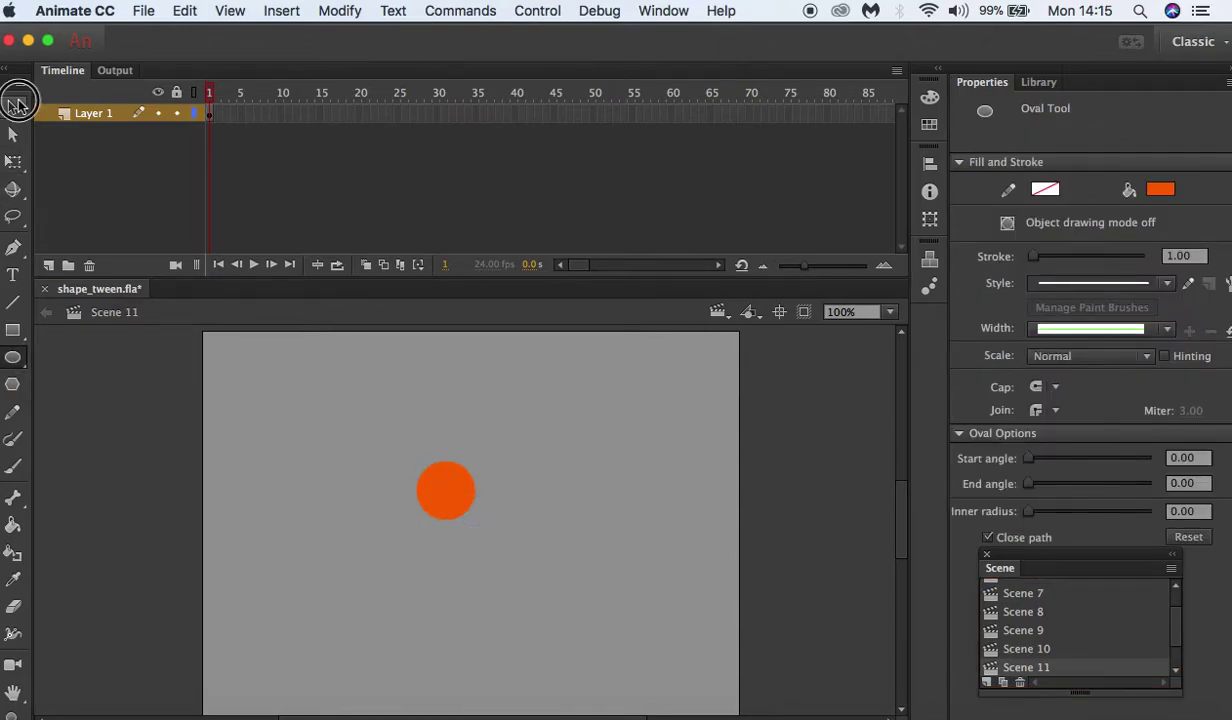
{"action": "left_click", "coordinate": [452, 496]}
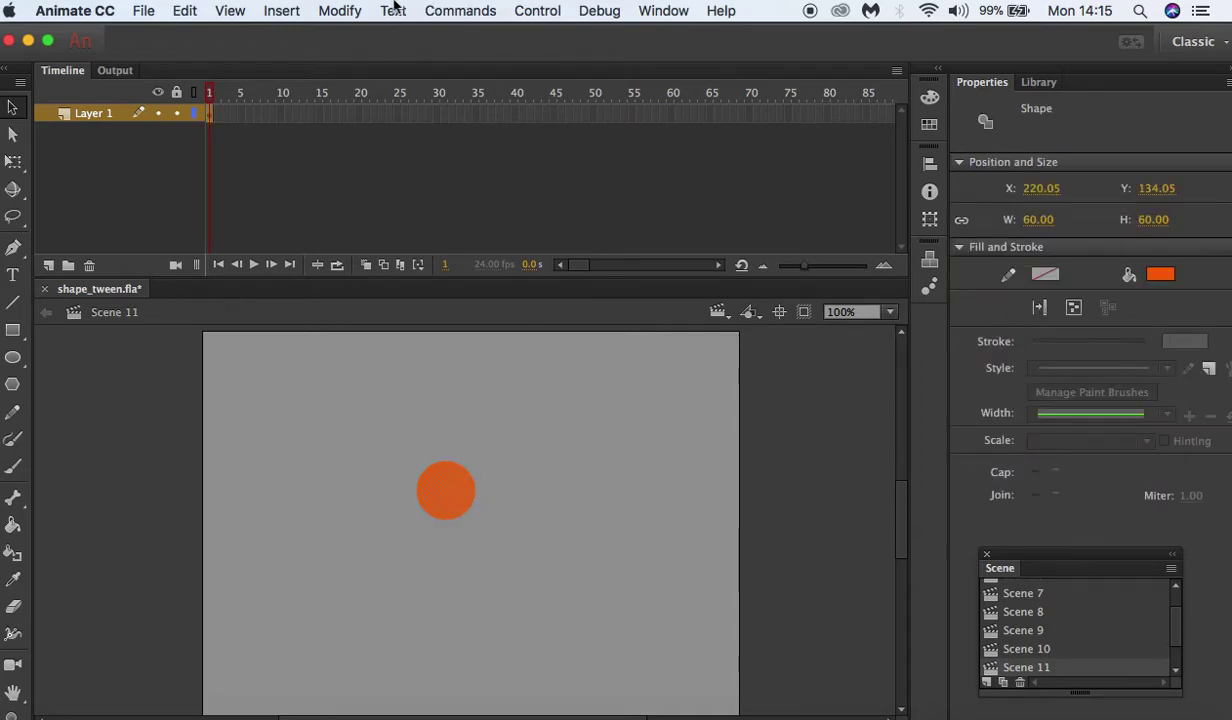
{"action": "left_click", "coordinate": [350, 10]}
{"action": "left_click", "coordinate": [360, 66]}
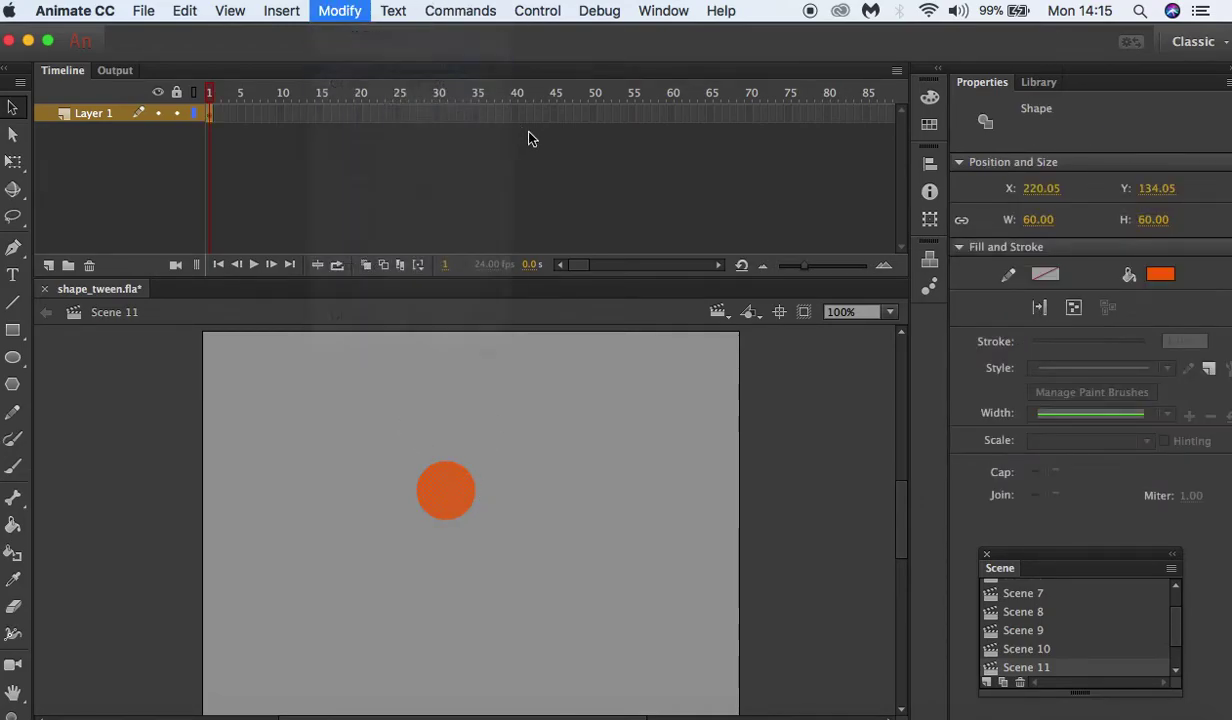
{"action": "type", "text": "ball3"}
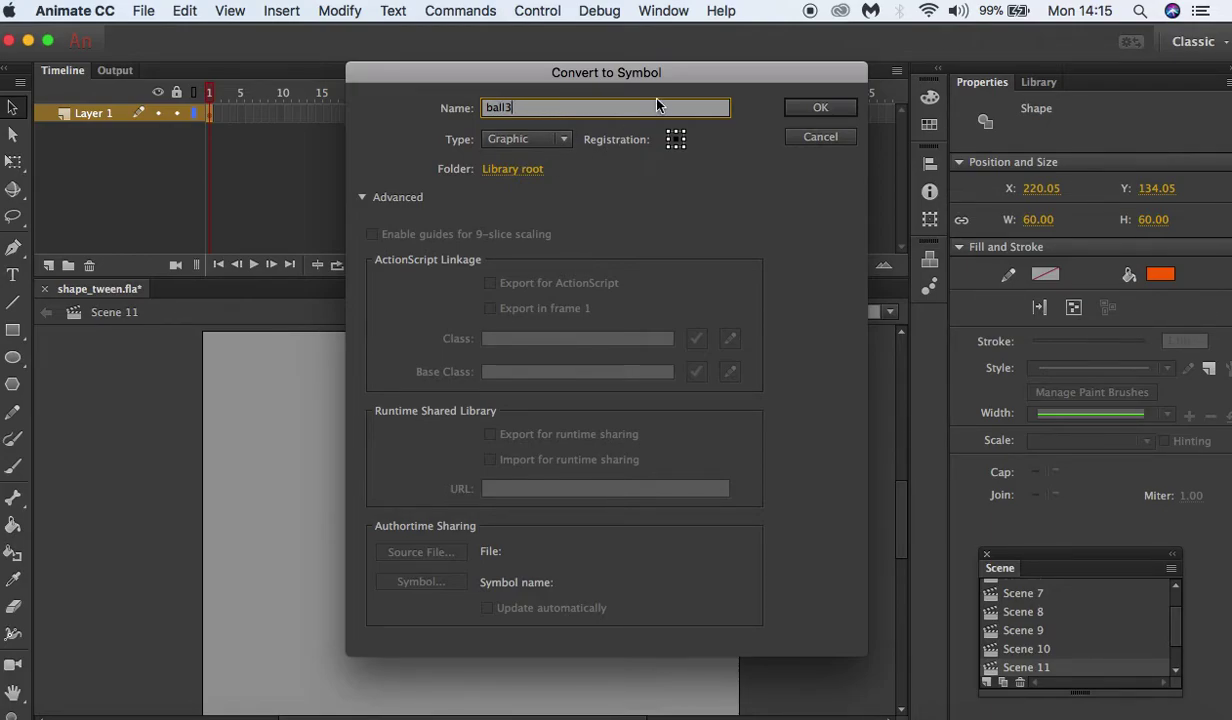
{"action": "left_click", "coordinate": [818, 108]}
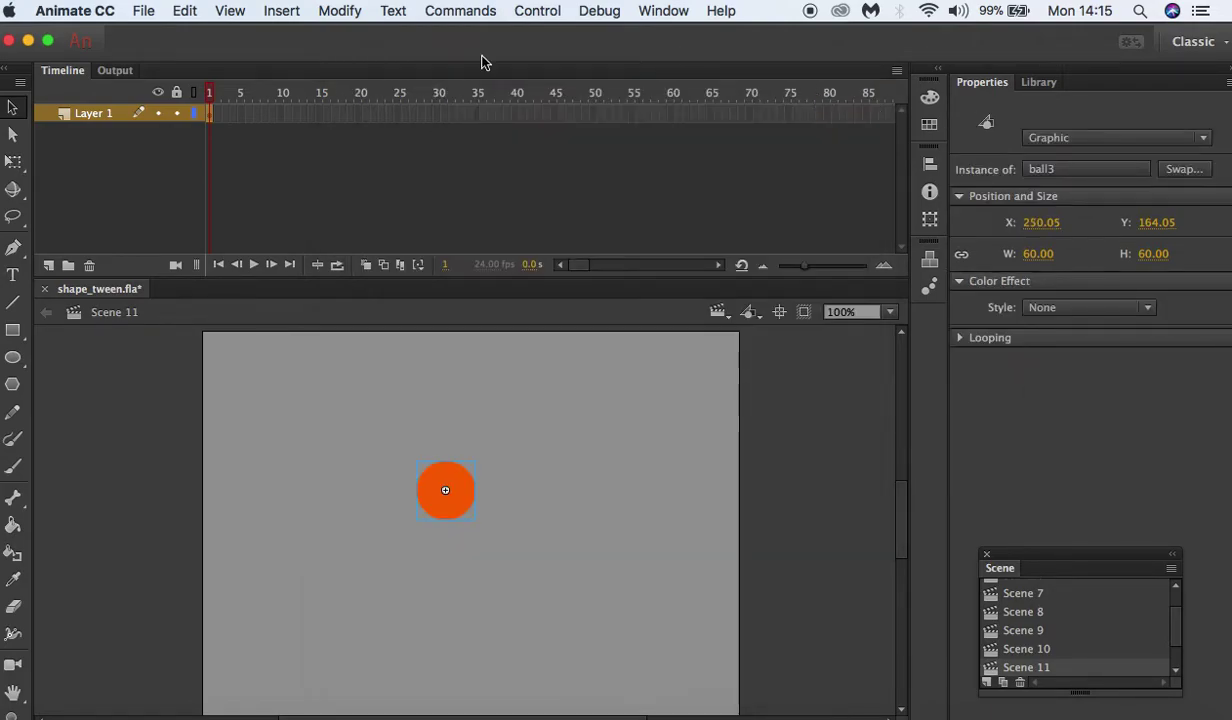
Insert a keyframe at frame 30 on Layer 1.
{"action": "left_click", "coordinate": [438, 114]}
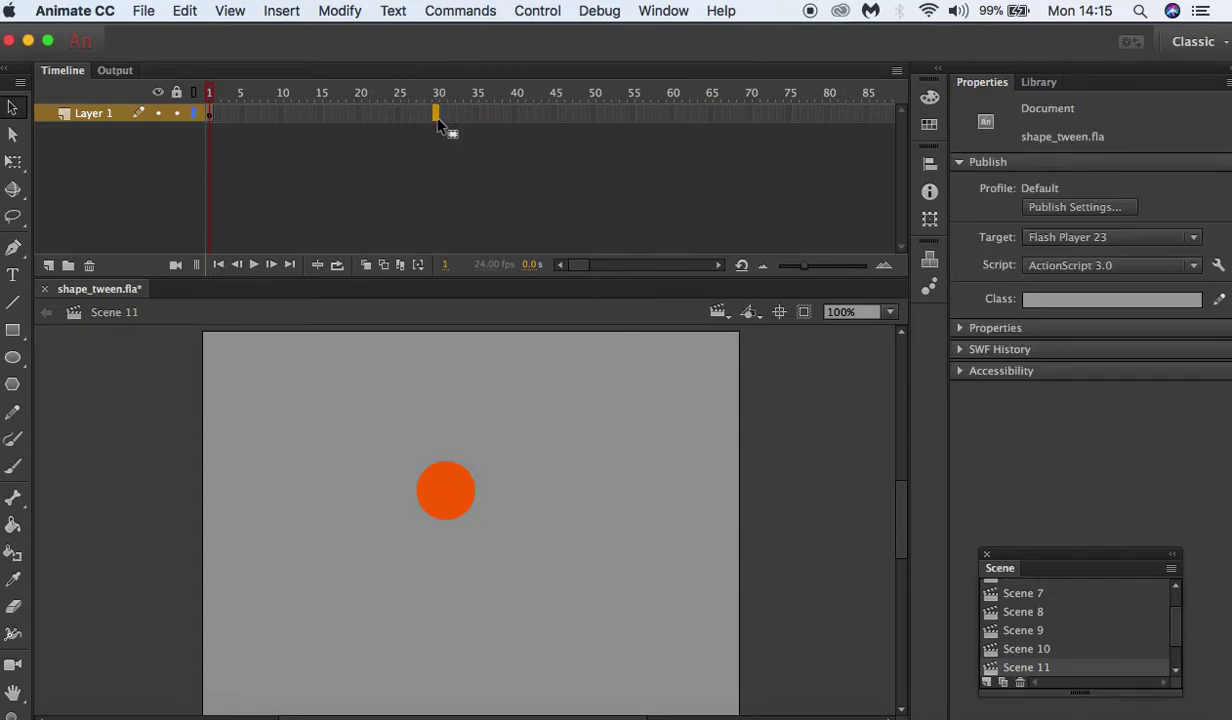
{"action": "right_click", "coordinate": [437, 116]}
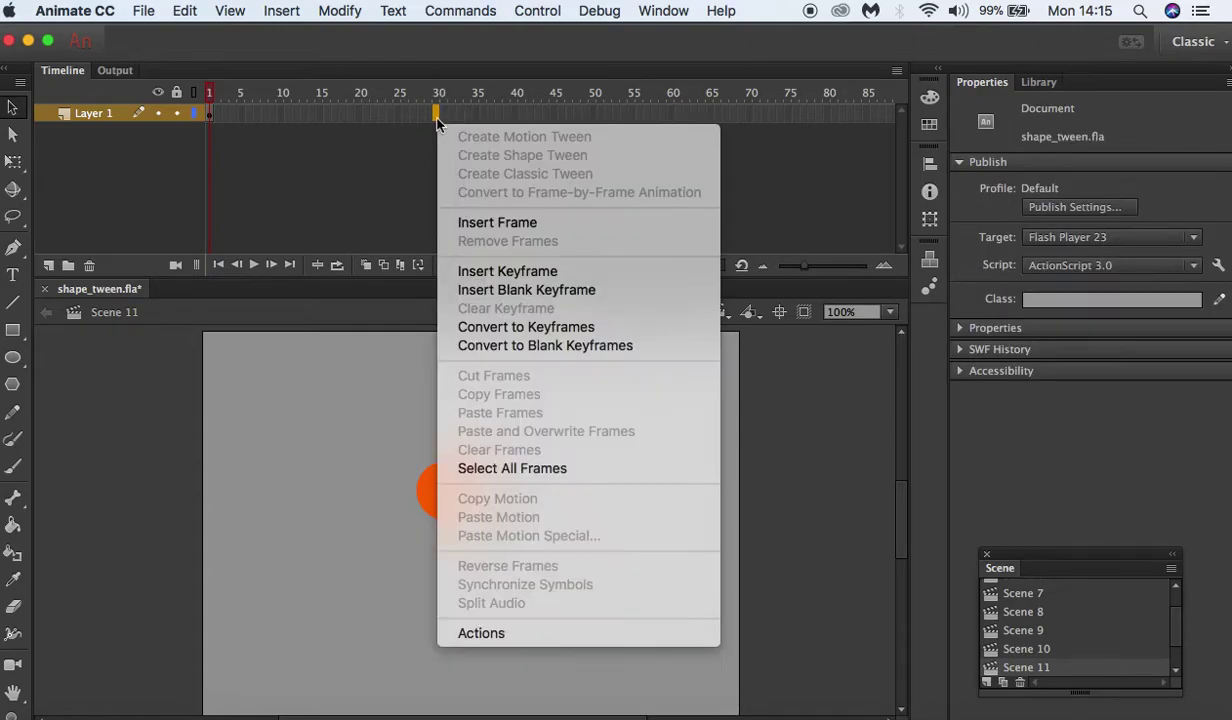
{"action": "left_click", "coordinate": [480, 271]}
Place the ball at the left edge (X 3.10) on frame 1 and right edge (X 551.05) on frame 30.
{"action": "left_click", "coordinate": [210, 115]}
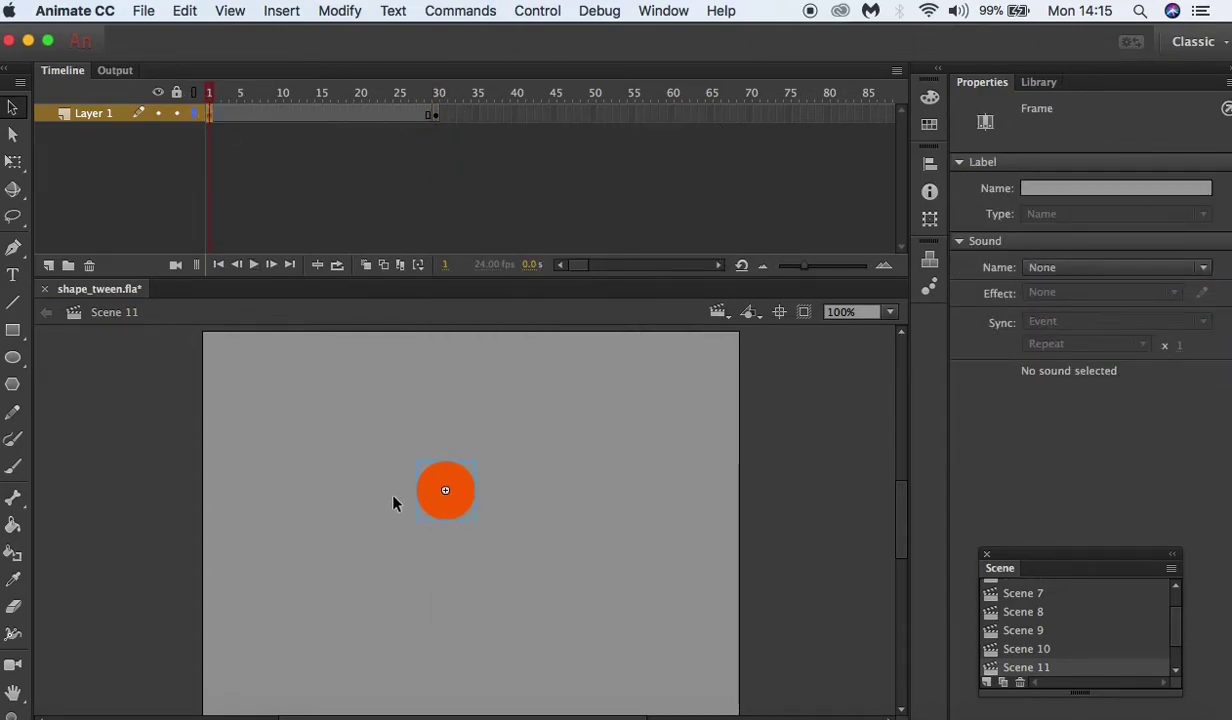
{"action": "left_click_drag", "start_coordinate": [453, 495], "coordinate": [212, 458]}
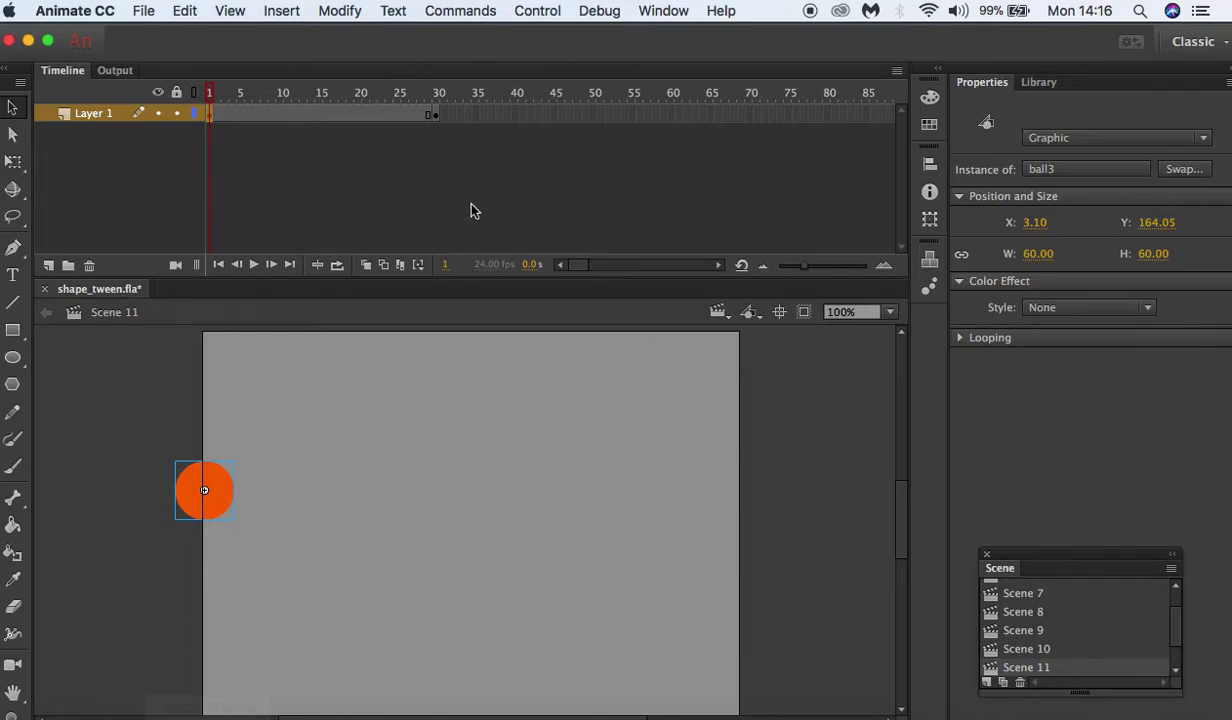
{"action": "left_click", "coordinate": [437, 115]}
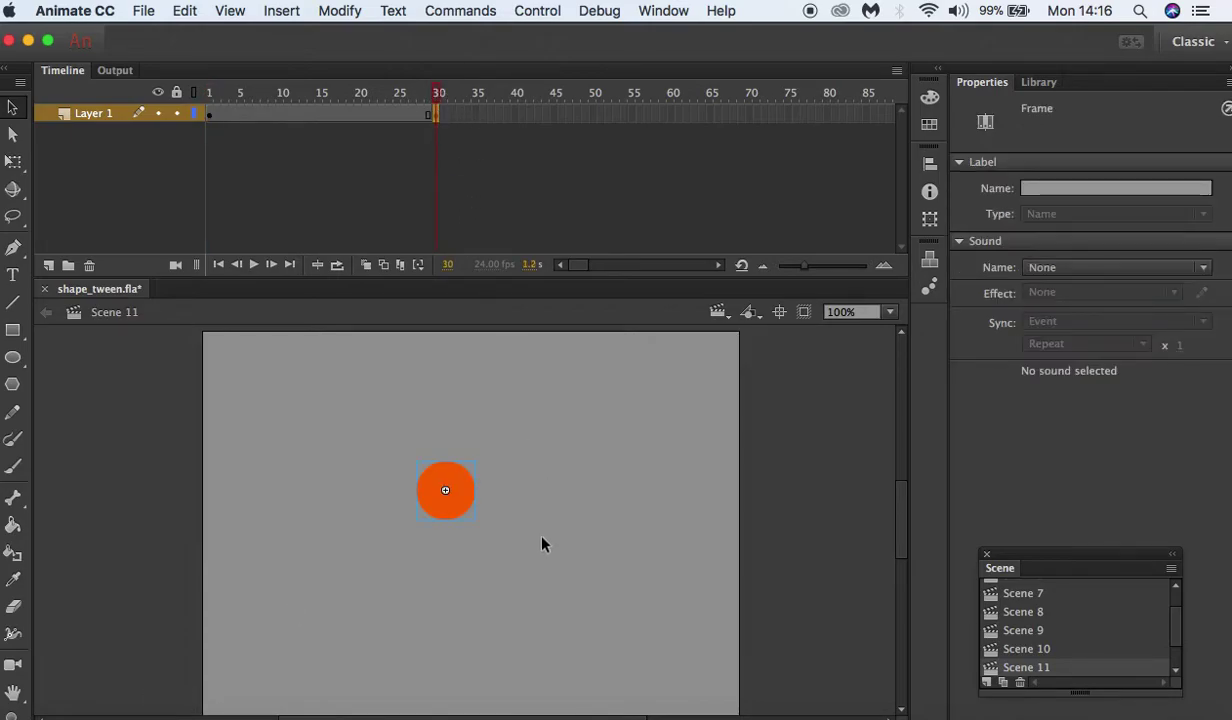
{"action": "left_click_drag", "start_coordinate": [462, 505], "coordinate": [747, 500]}
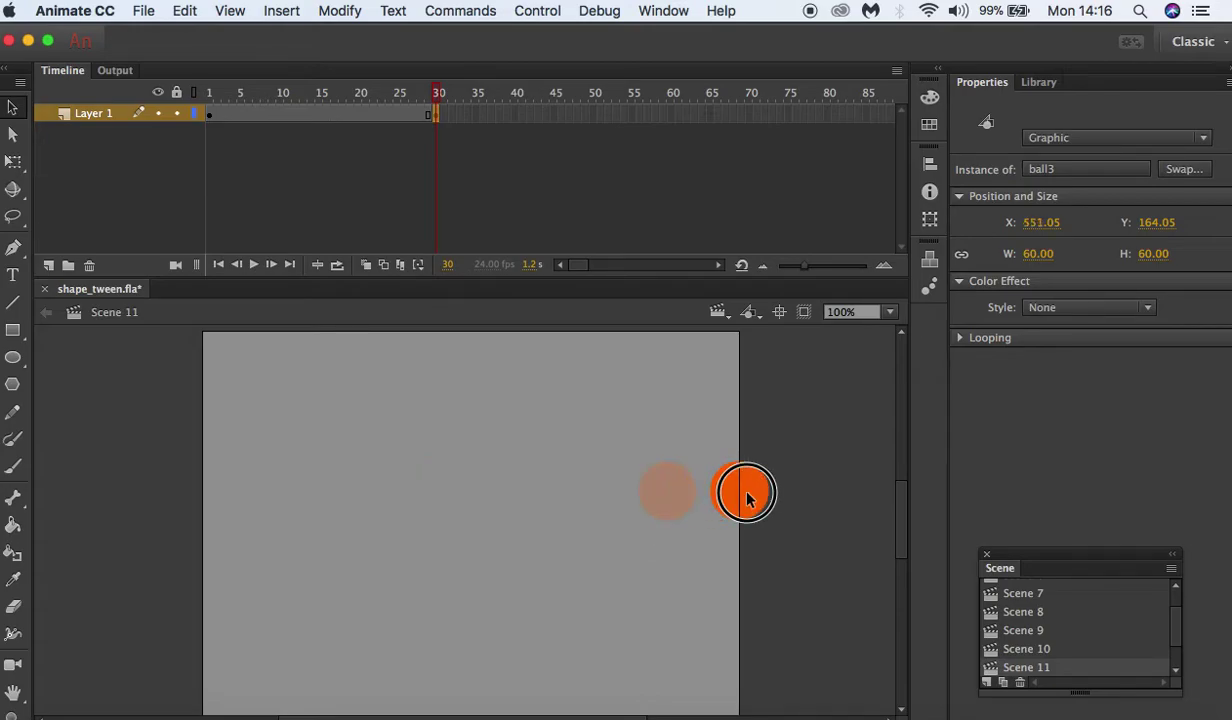
Create a classic tween spanning frames 1–30 and play it back from frame 1.
{"action": "left_click", "coordinate": [311, 114]}
{"action": "right_click", "coordinate": [310, 117]}
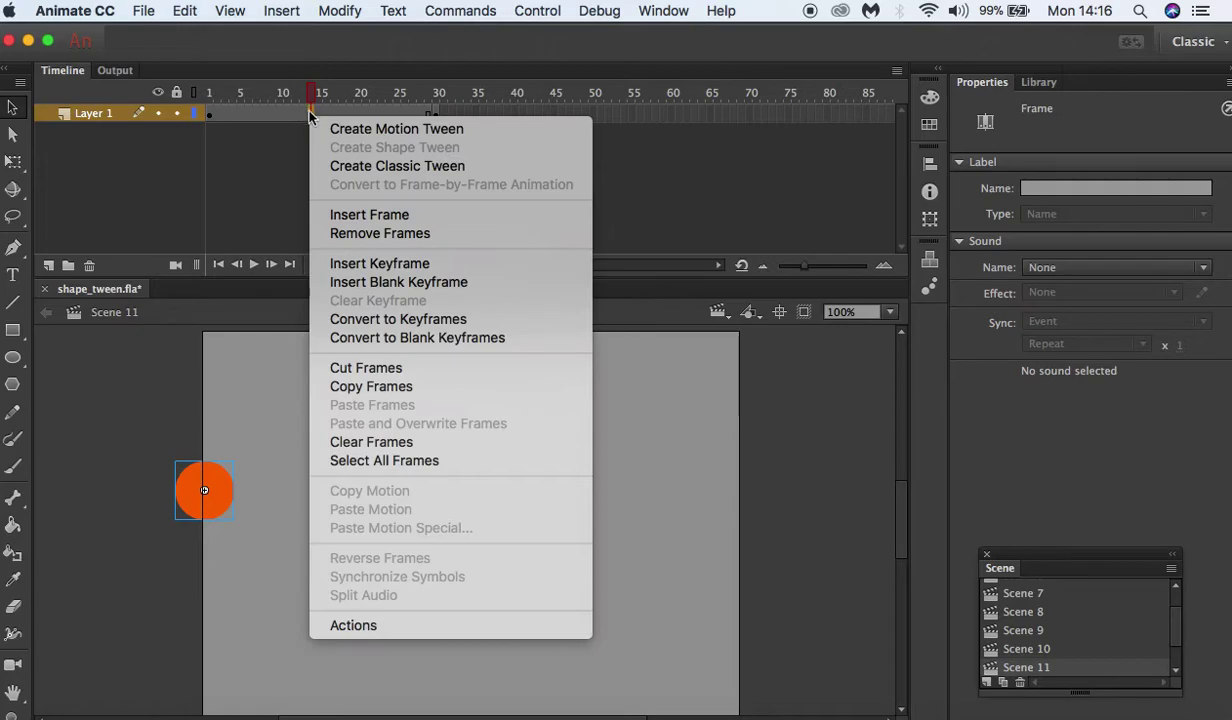
{"action": "left_click", "coordinate": [335, 167]}
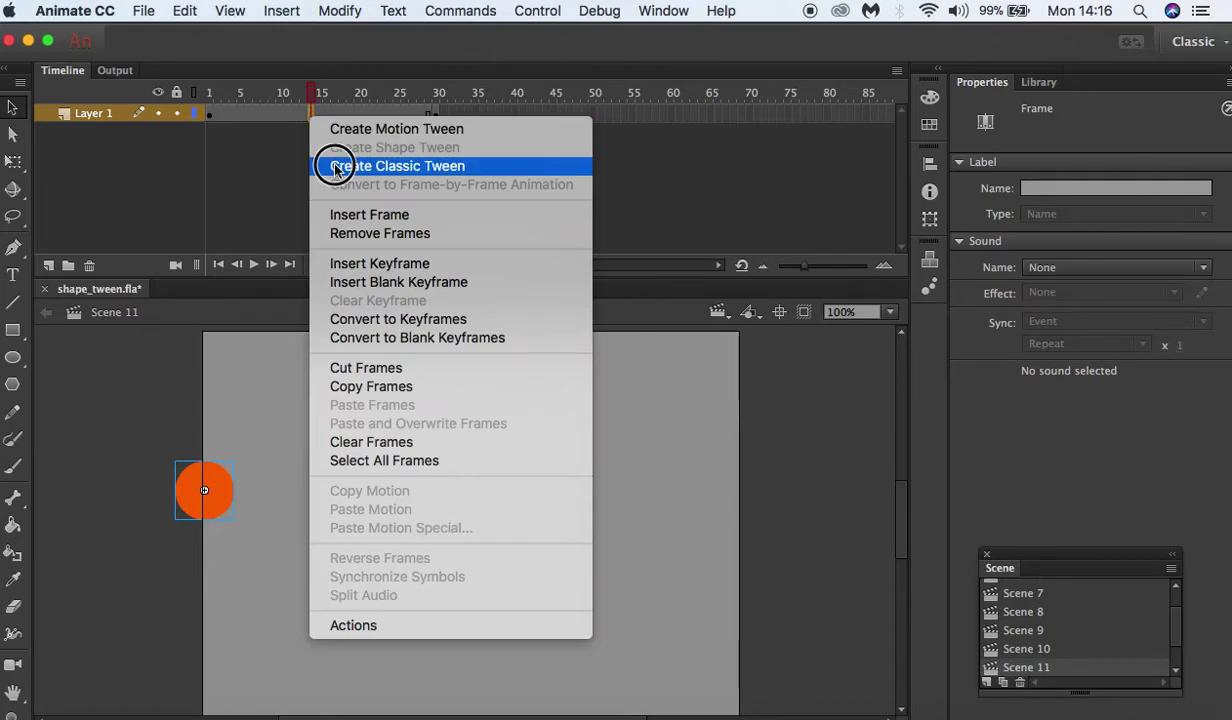
{"action": "left_click_drag", "start_coordinate": [316, 88], "coordinate": [159, 82]}
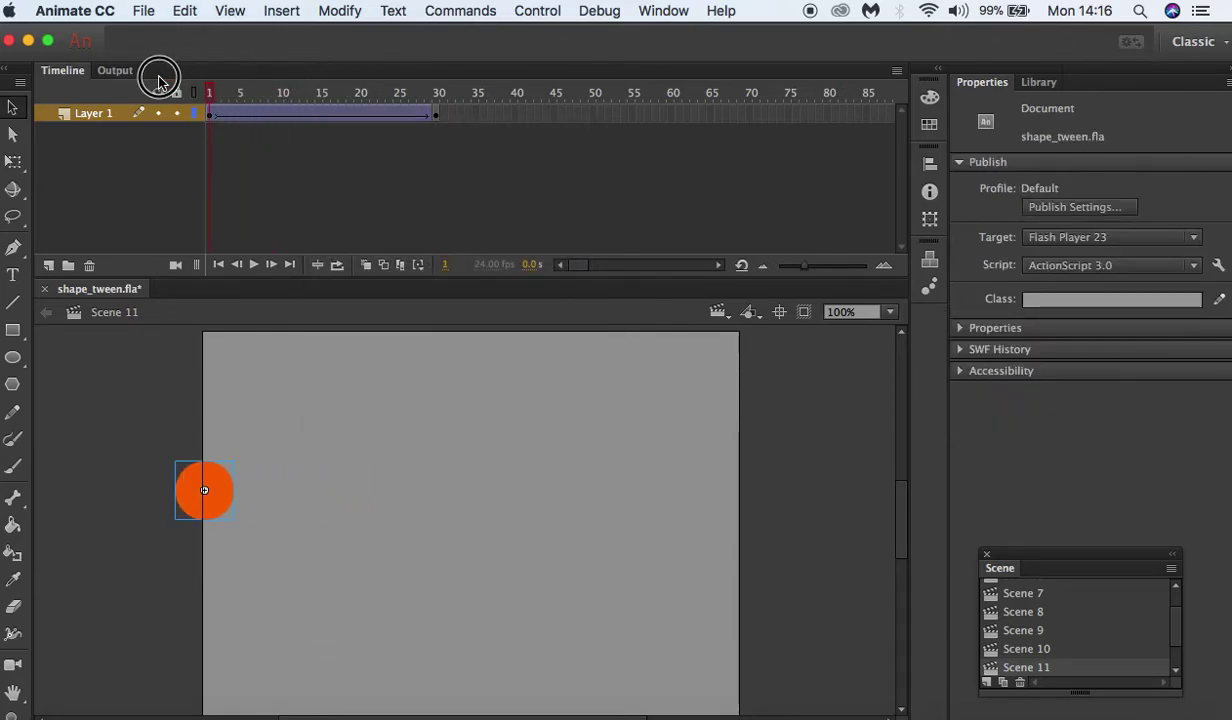
{"action": "left_click", "coordinate": [254, 266]}
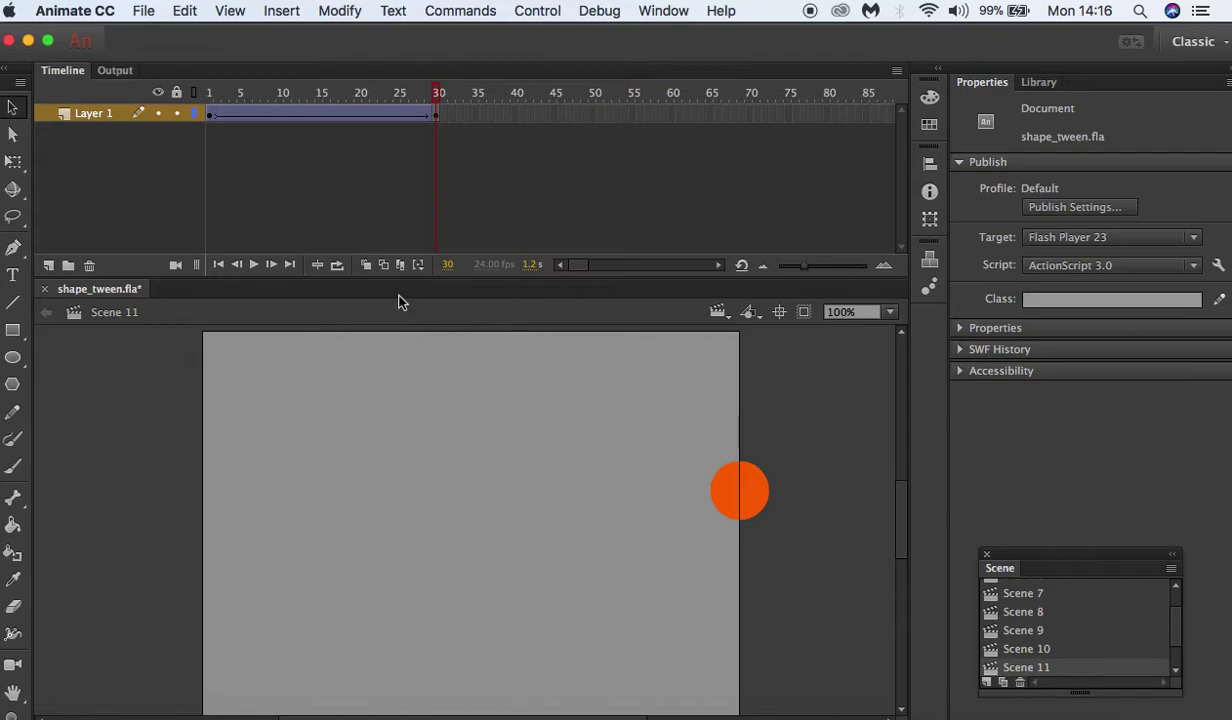
Preview the tween with onion-skin ghosts and outlines, then turn onion skinning off and rewind.
{"action": "left_click", "coordinate": [366, 265]}
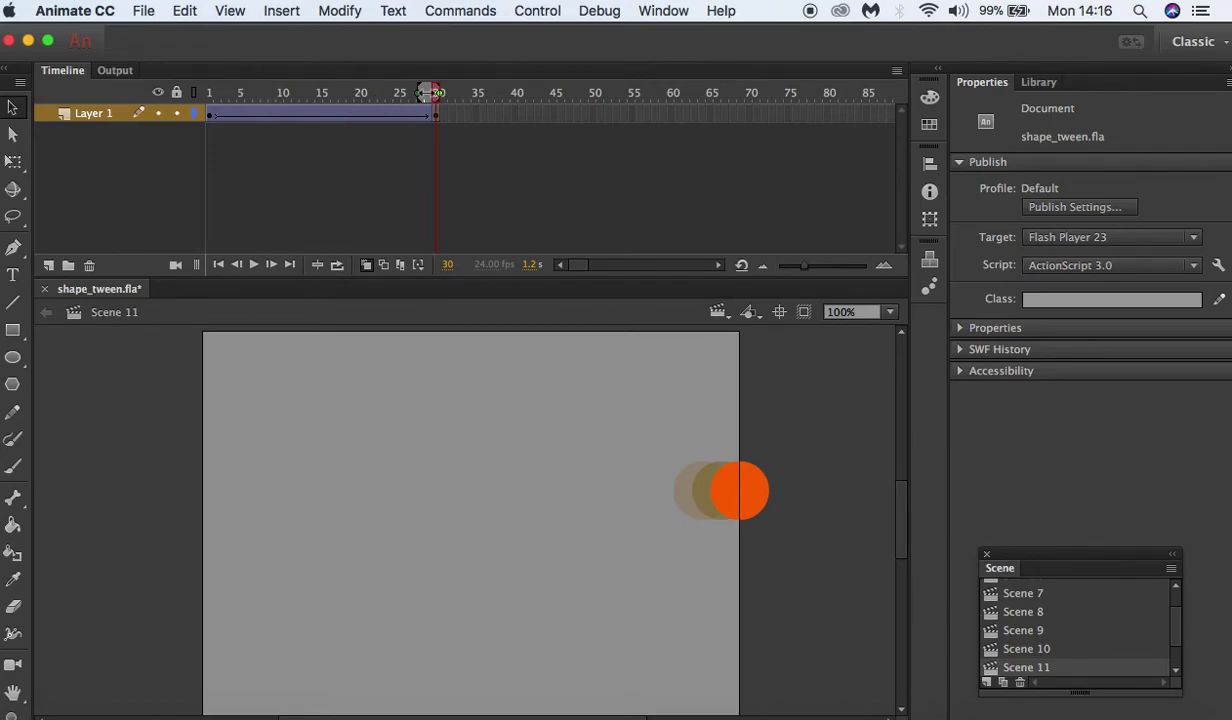
{"action": "left_click", "coordinate": [212, 93]}
{"action": "mouse_move", "coordinate": [205, 93]}
{"action": "left_mouse_down"}
{"action": "mouse_move", "coordinate": [452, 95]}
{"action": "mouse_move", "coordinate": [439, 93]}
{"action": "left_mouse_up"}
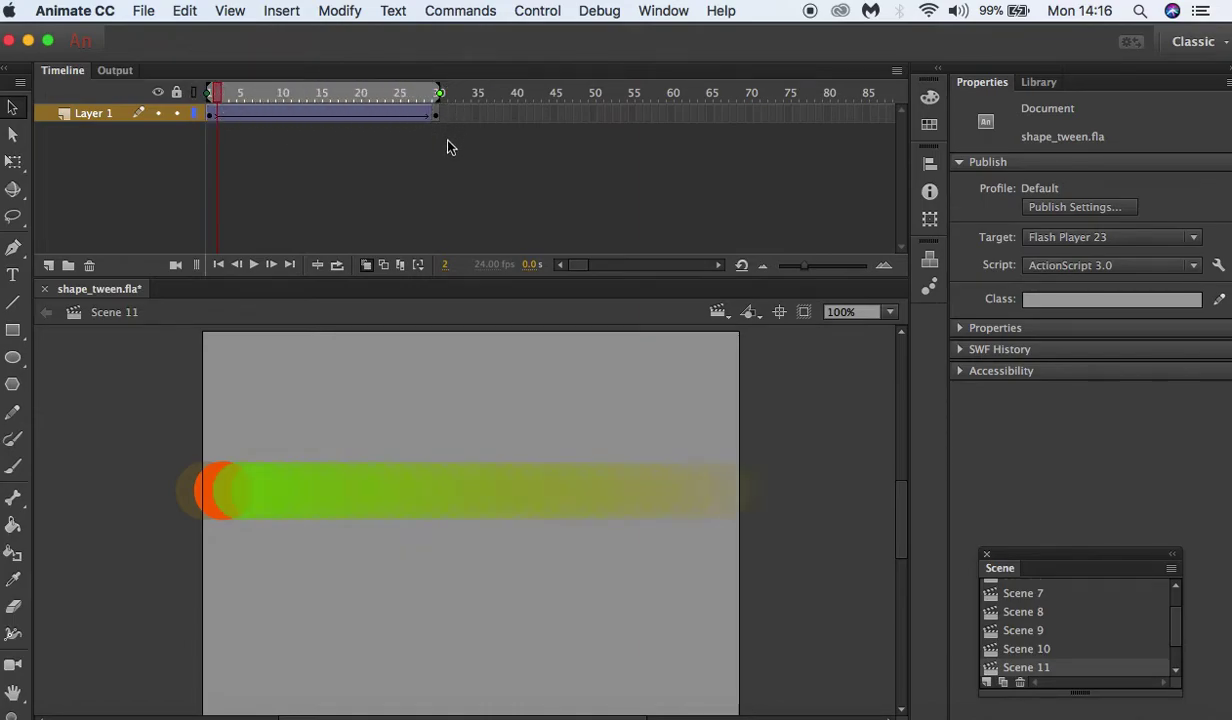
{"action": "left_click", "coordinate": [386, 266]}
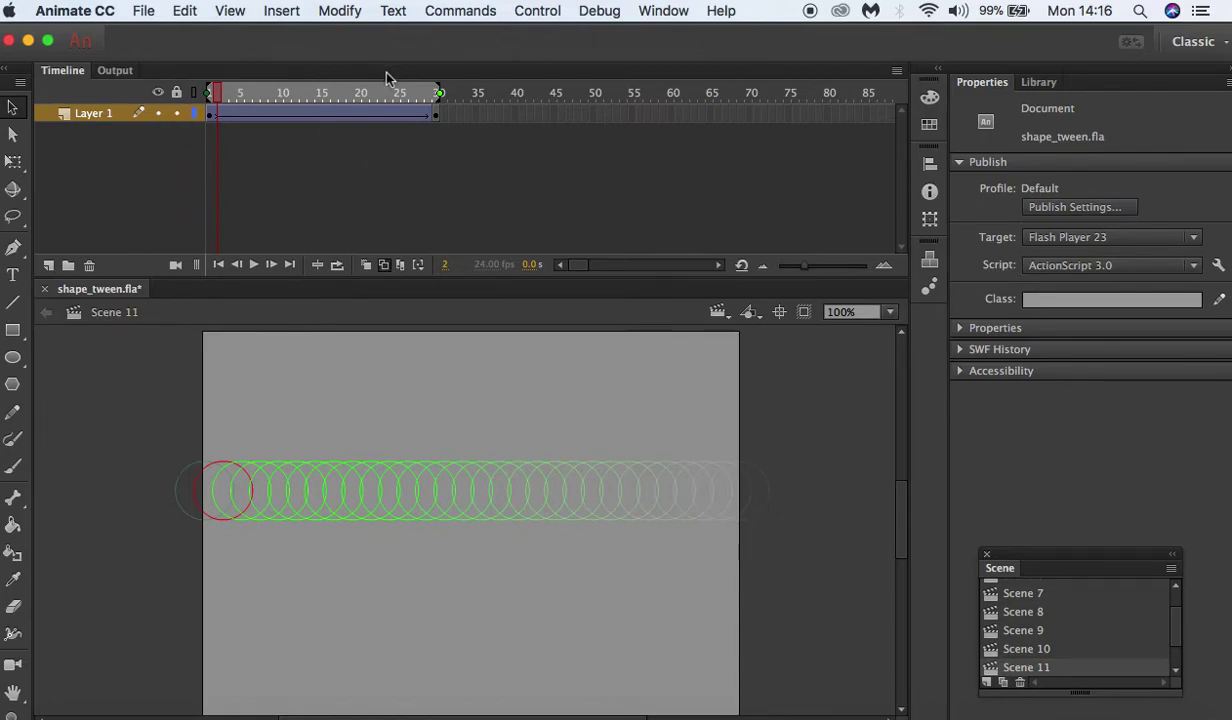
{"action": "left_click", "coordinate": [254, 265]}
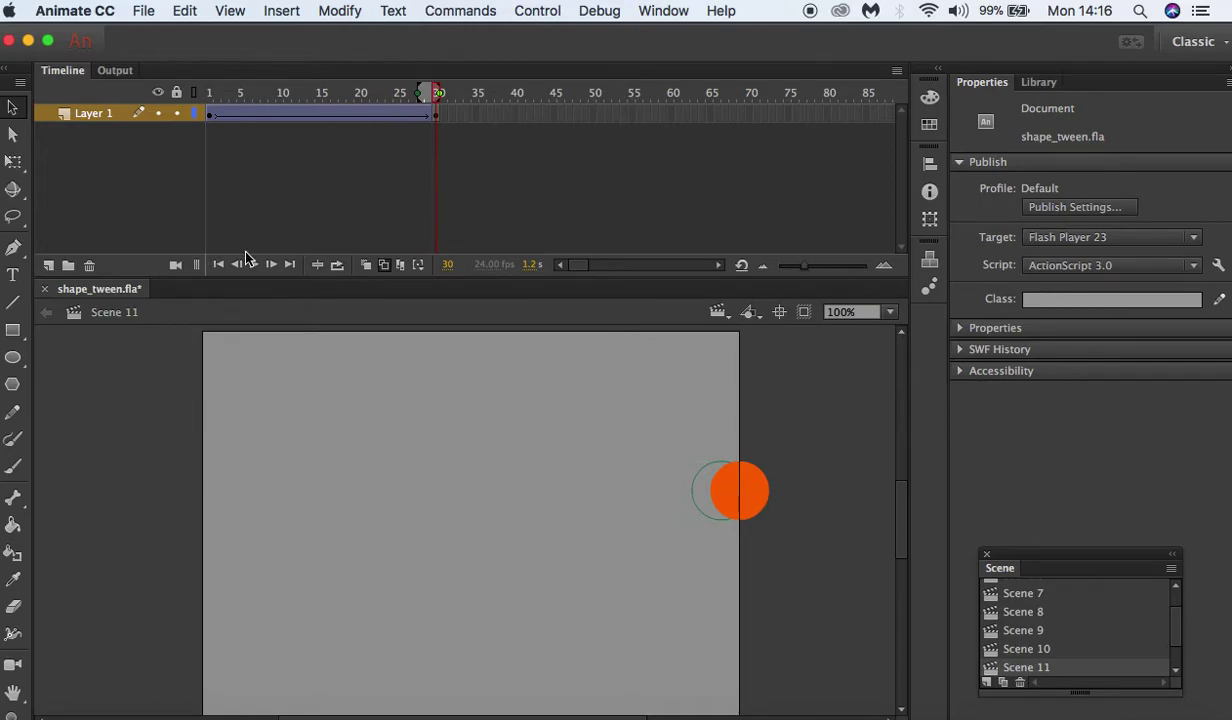
{"action": "left_click", "coordinate": [381, 268]}
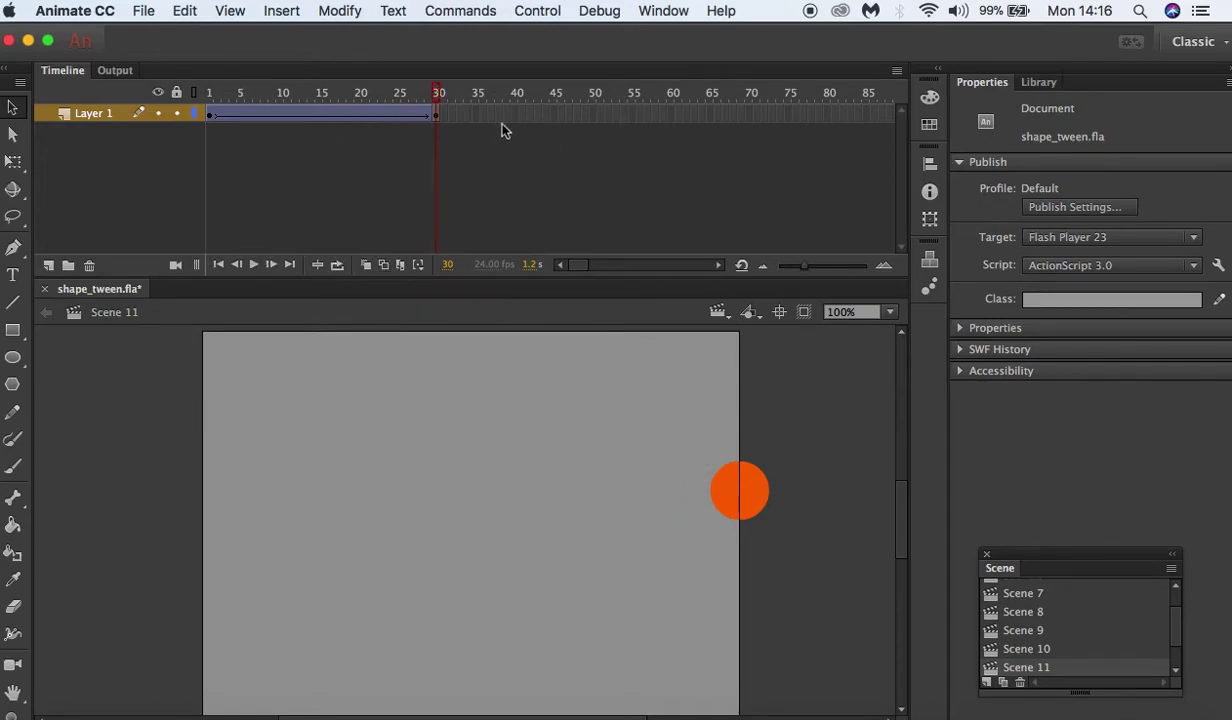
{"action": "left_click_drag", "start_coordinate": [445, 95], "coordinate": [205, 88]}
Set the frame-1 tween's Ease to -100 so the ball starts slowly and accelerates.
{"action": "left_click", "coordinate": [212, 116]}
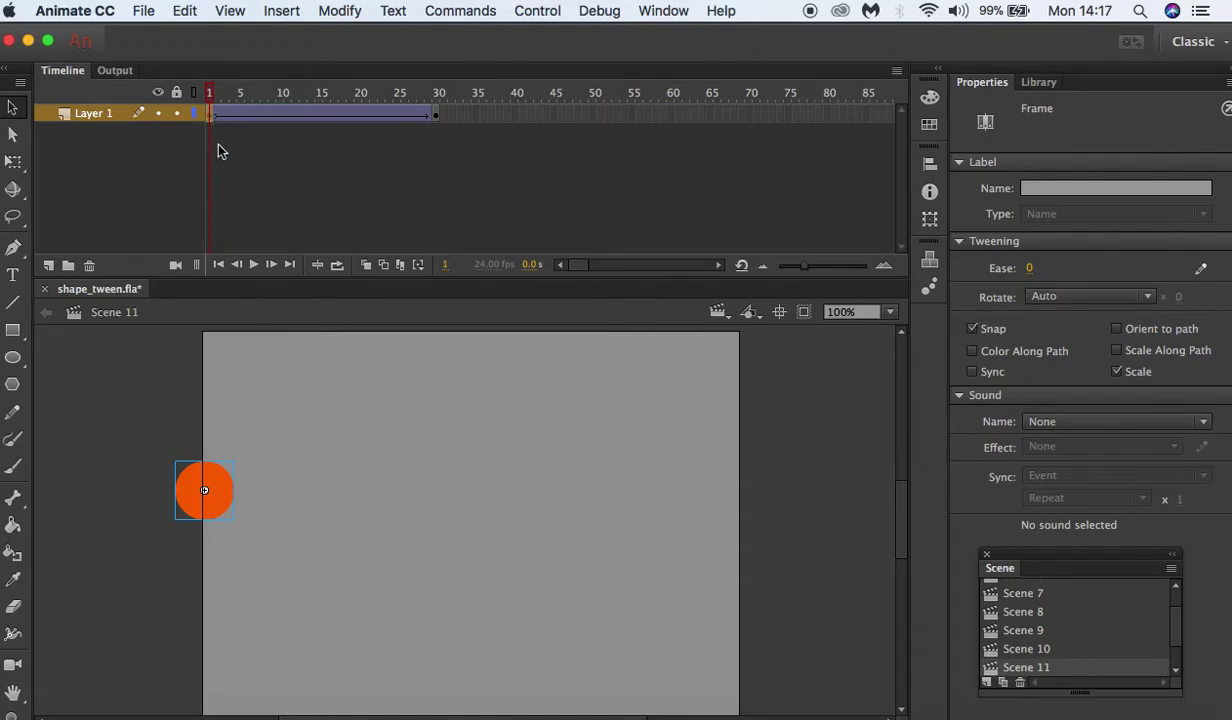
{"action": "left_click", "coordinate": [1029, 271]}
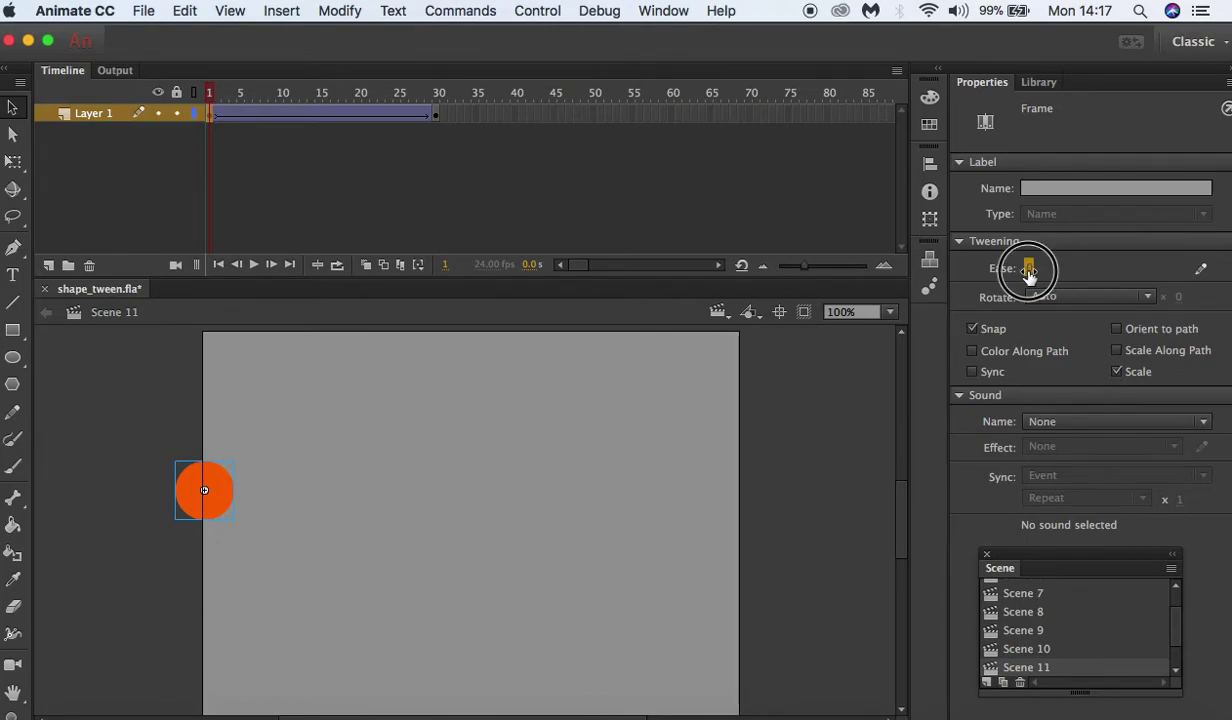
{"action": "left_click_drag", "start_coordinate": [1029, 271], "coordinate": [816, 253]}
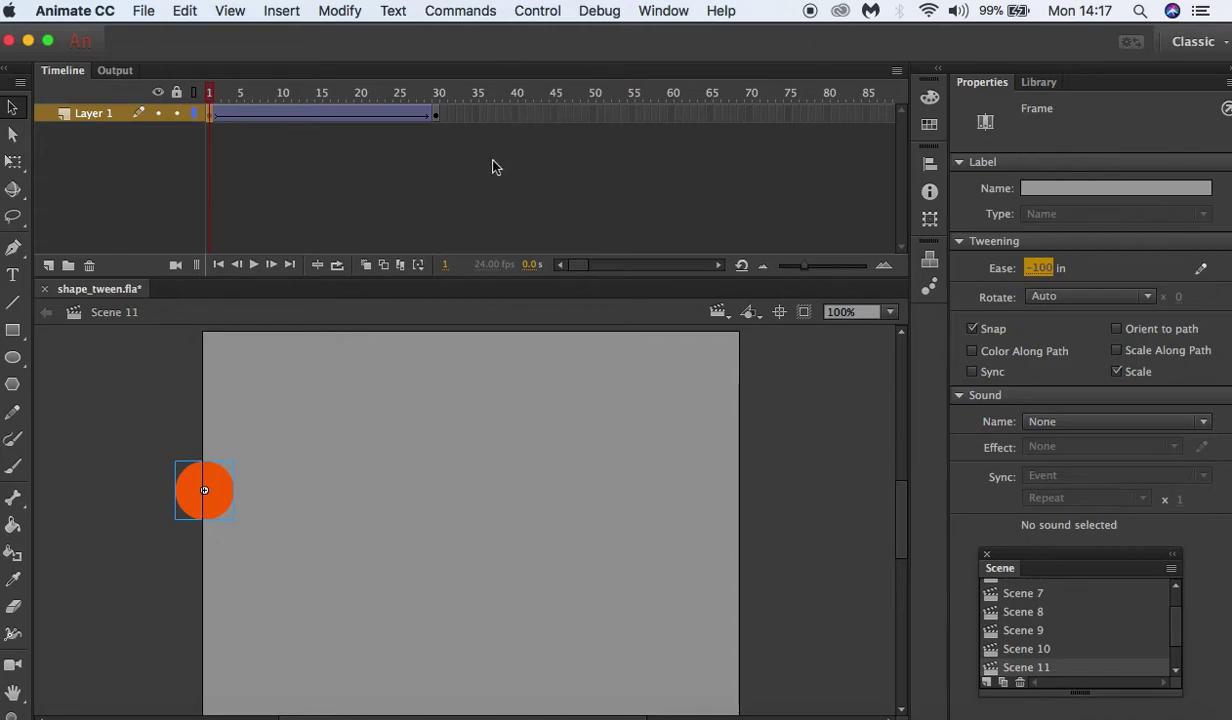
{"action": "left_click", "coordinate": [336, 265]}
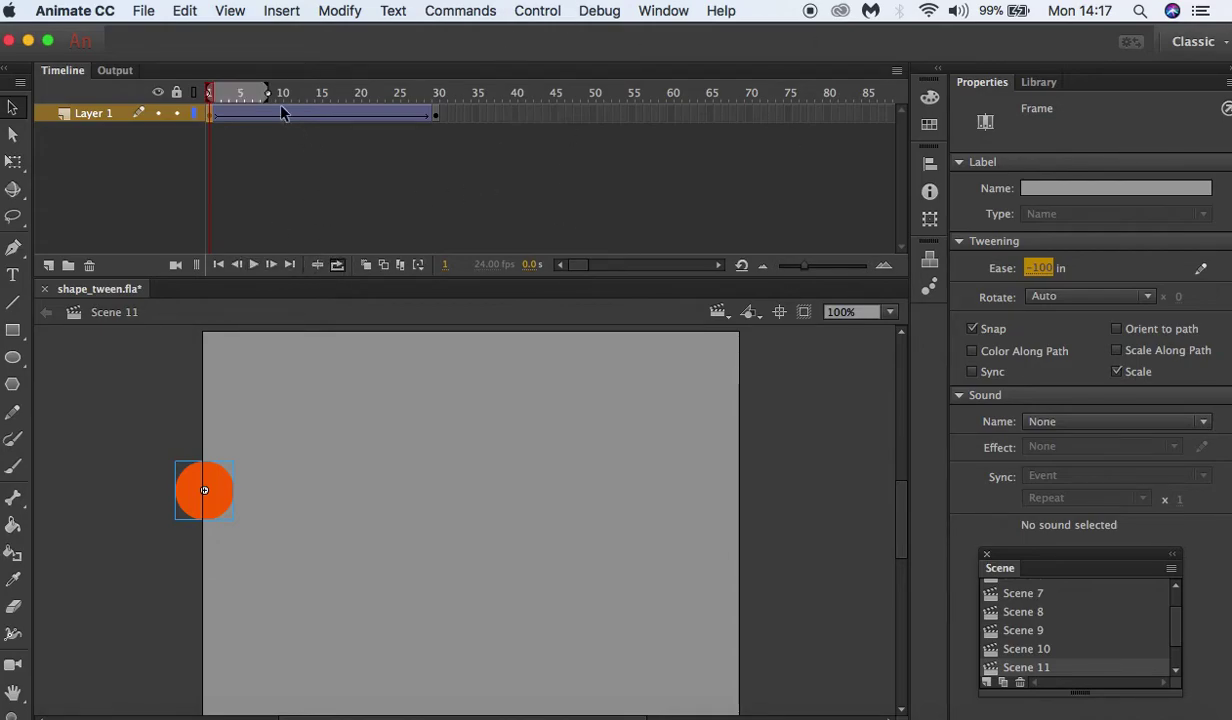
Loop playback over frames 1–30 and stop the eased tween at frame 11.
{"action": "left_click_drag", "start_coordinate": [265, 88], "coordinate": [436, 96]}
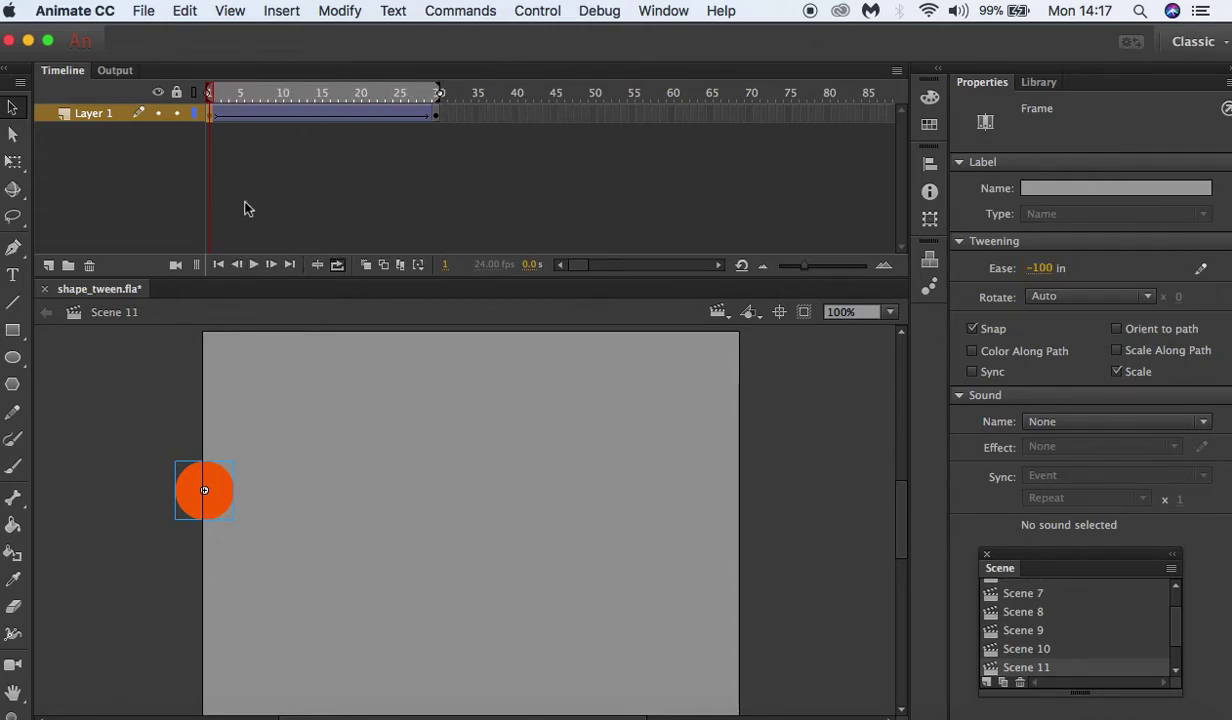
{"action": "left_click", "coordinate": [255, 265]}
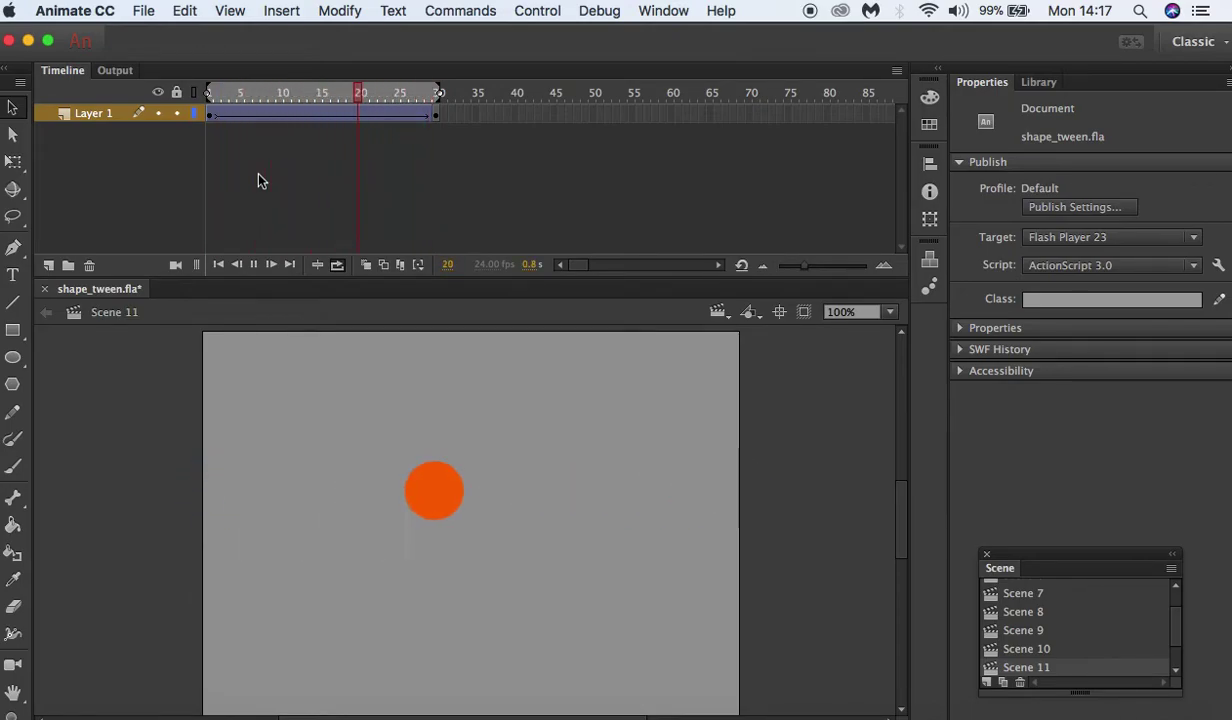
{"action": "left_click", "coordinate": [252, 265]}
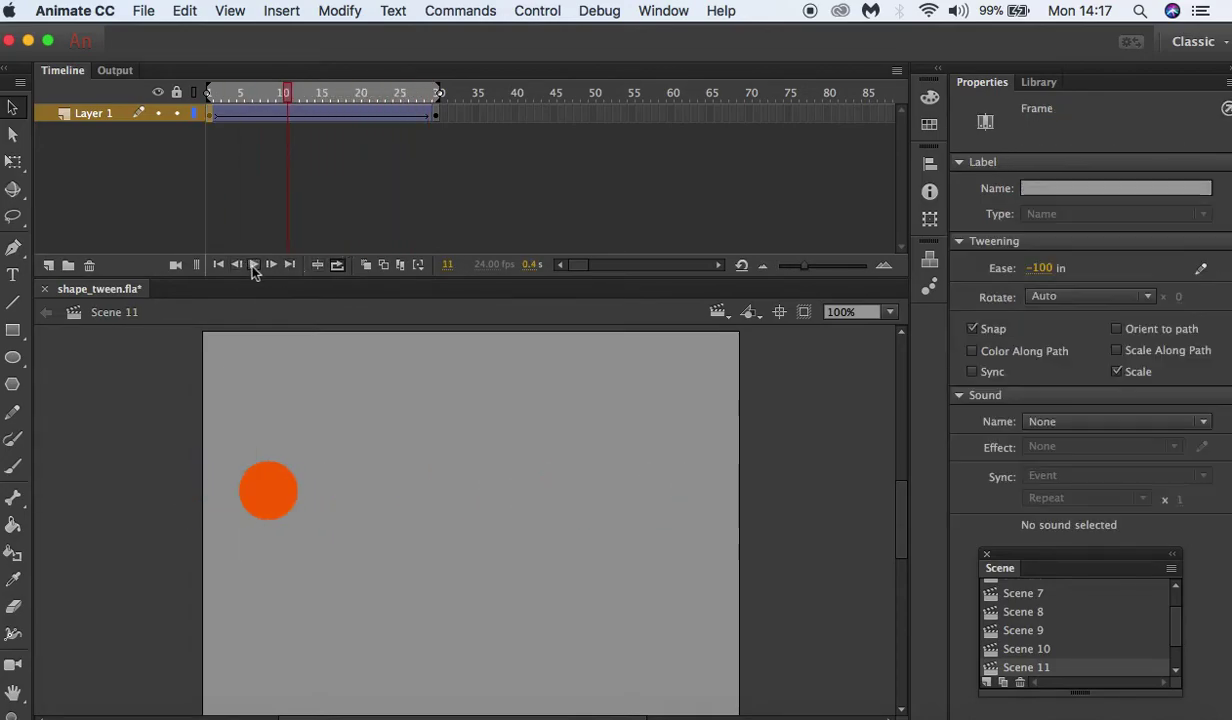
Check the ball's spacing with onion skins from frame 1 to 30, then hide them again.
{"action": "left_click", "coordinate": [366, 265]}
{"action": "left_click", "coordinate": [400, 266]}
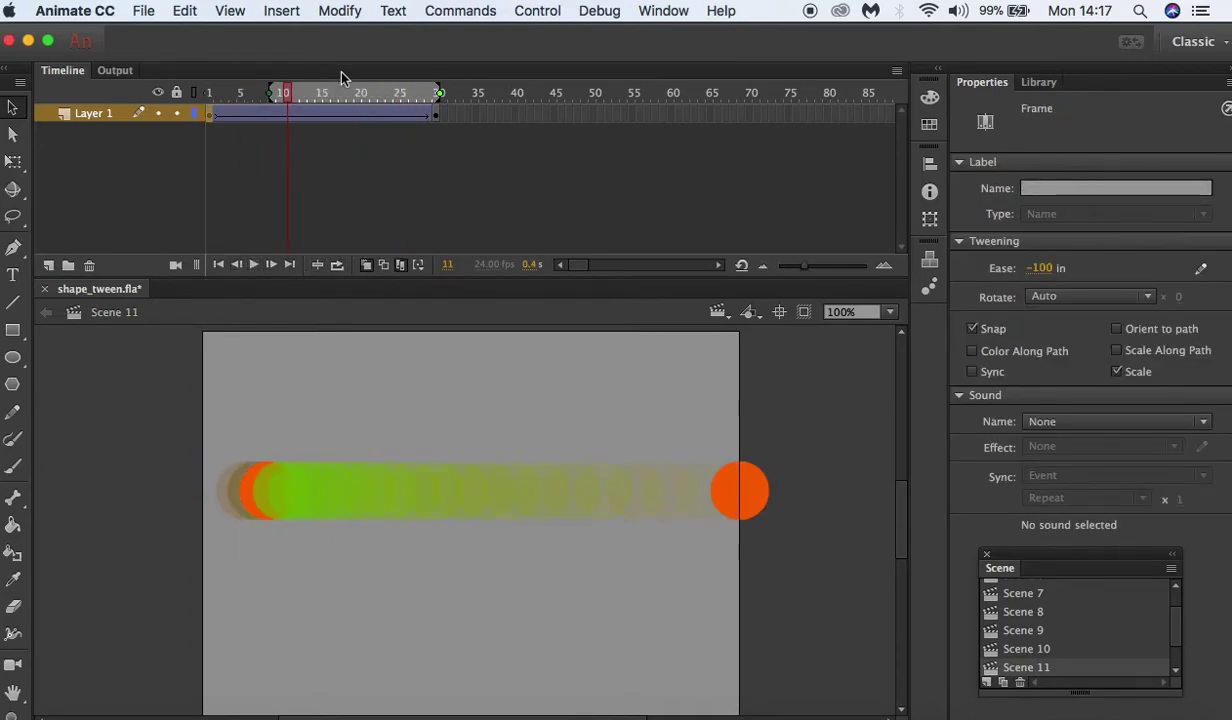
{"action": "left_click_drag", "start_coordinate": [276, 92], "coordinate": [129, 80]}
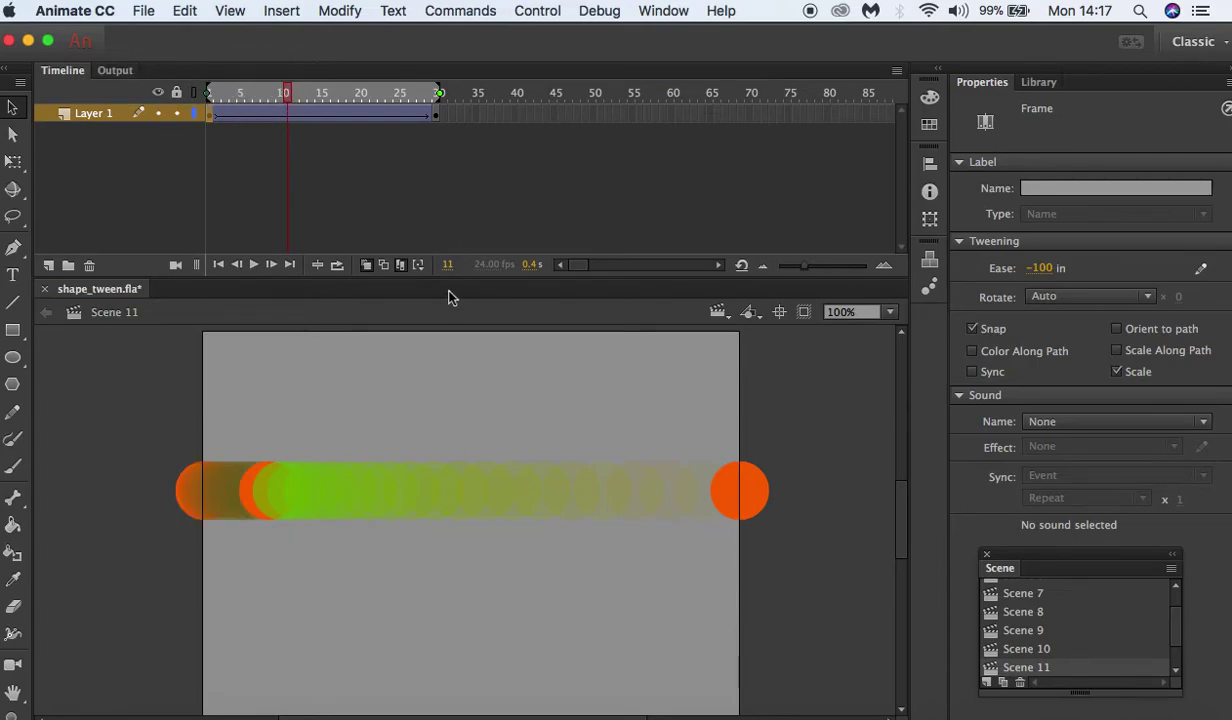
{"action": "left_click", "coordinate": [385, 266]}
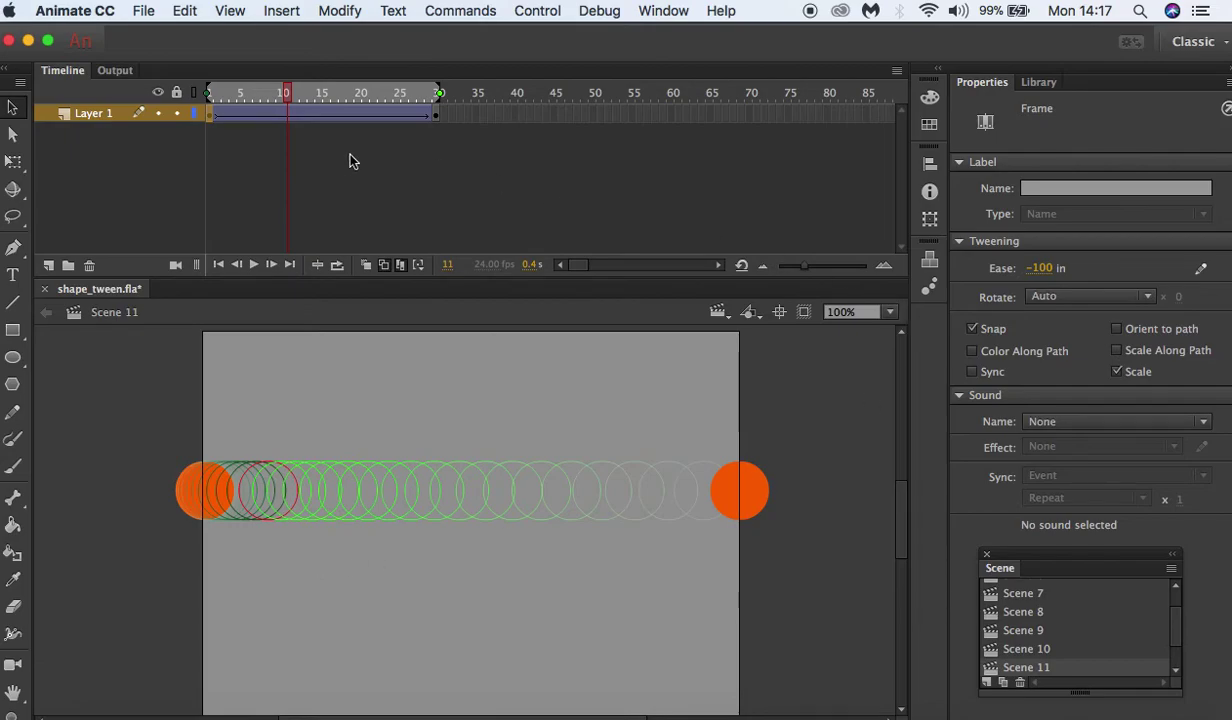
{"action": "left_click", "coordinate": [367, 267]}
{"action": "left_click", "coordinate": [384, 266]}
{"action": "left_click", "coordinate": [384, 266]}
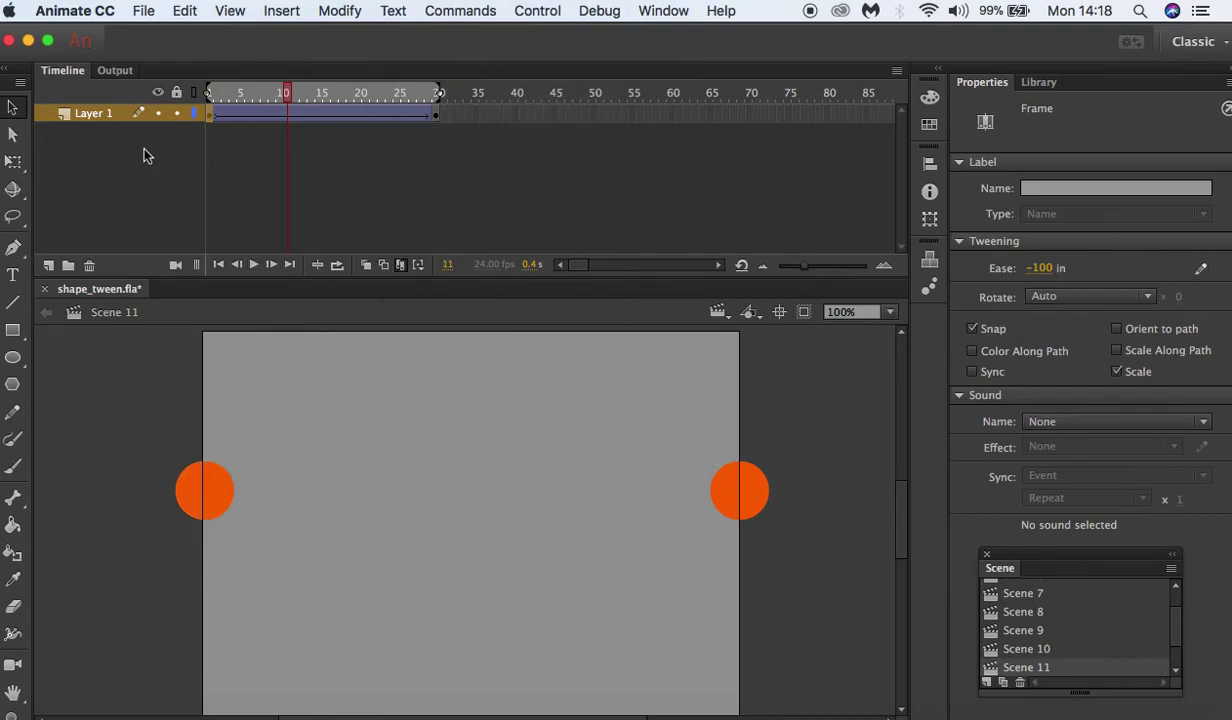
{"action": "left_click", "coordinate": [213, 117]}
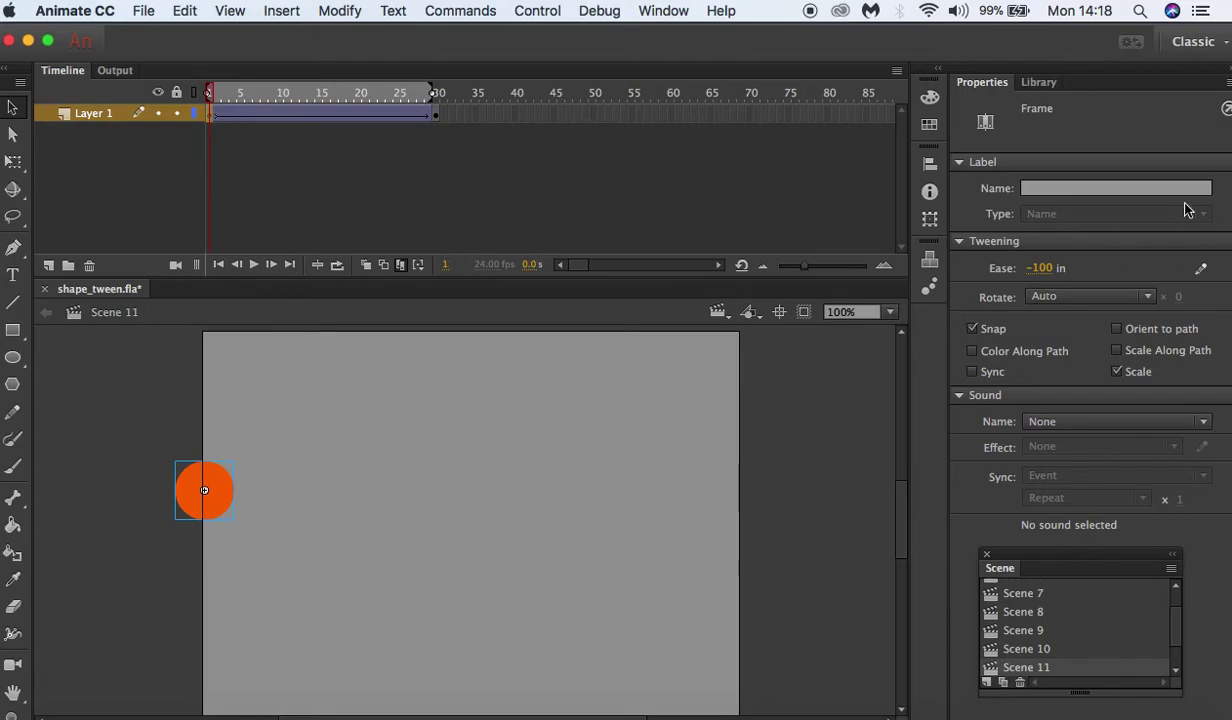
Bend the custom ease into an S-curve through a point at frame 19.71, 41.64%, and preview it.
{"action": "left_click", "coordinate": [1201, 271]}
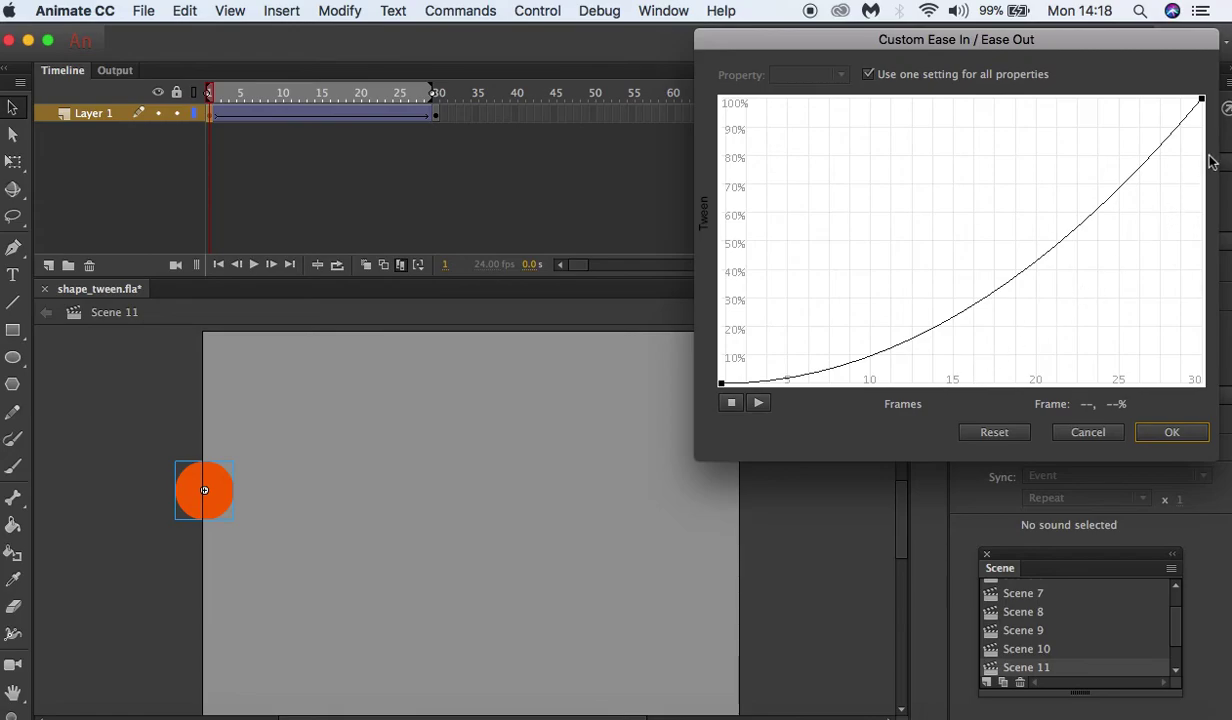
{"action": "left_click", "coordinate": [1032, 267]}
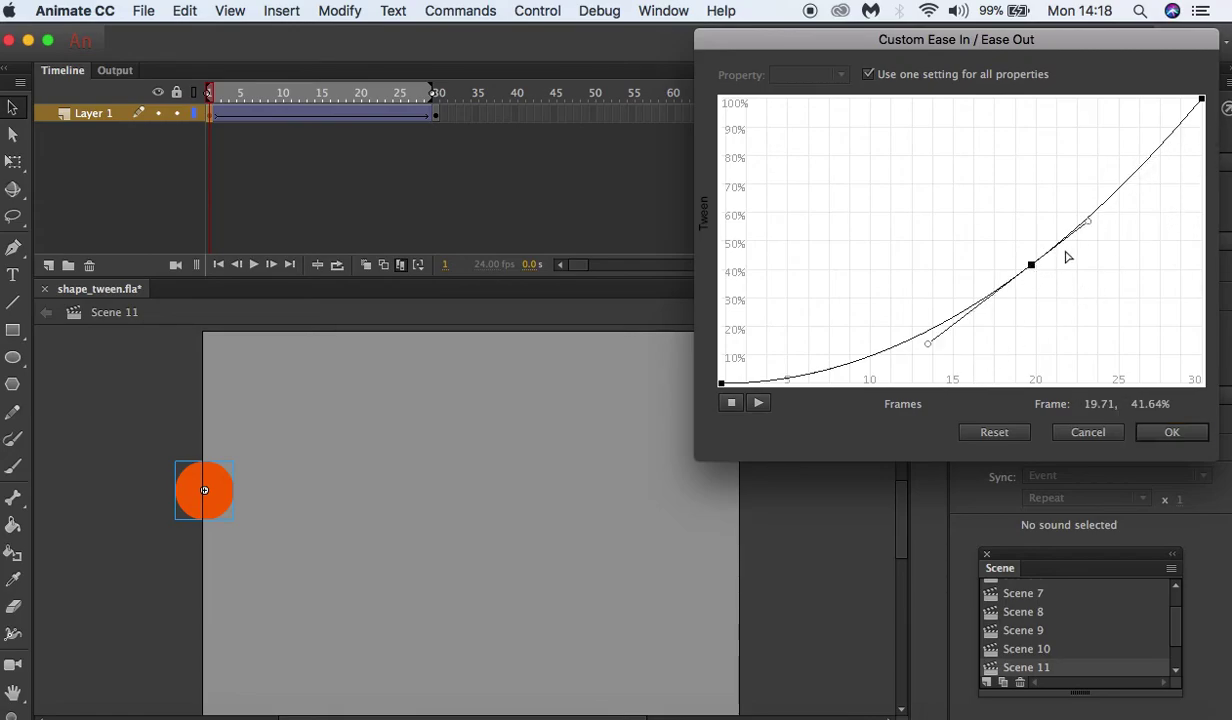
{"action": "left_click_drag", "start_coordinate": [1088, 221], "coordinate": [1121, 252]}
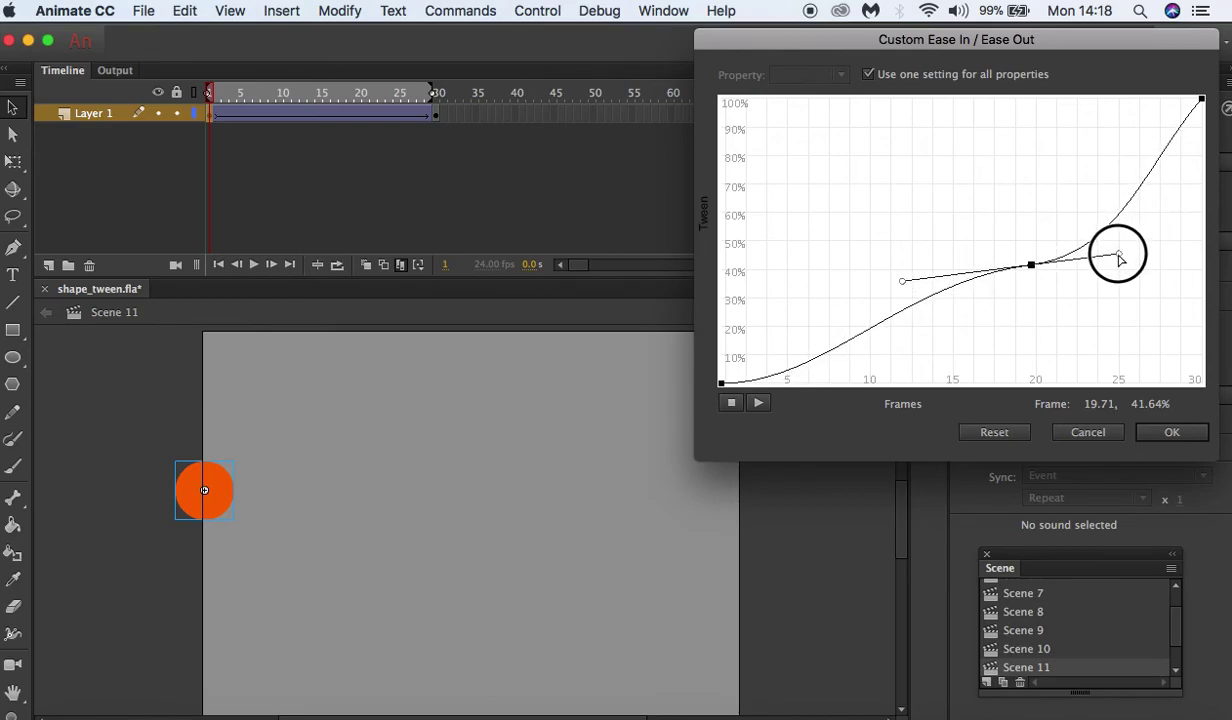
{"action": "left_click_drag", "start_coordinate": [1119, 256], "coordinate": [1119, 262]}
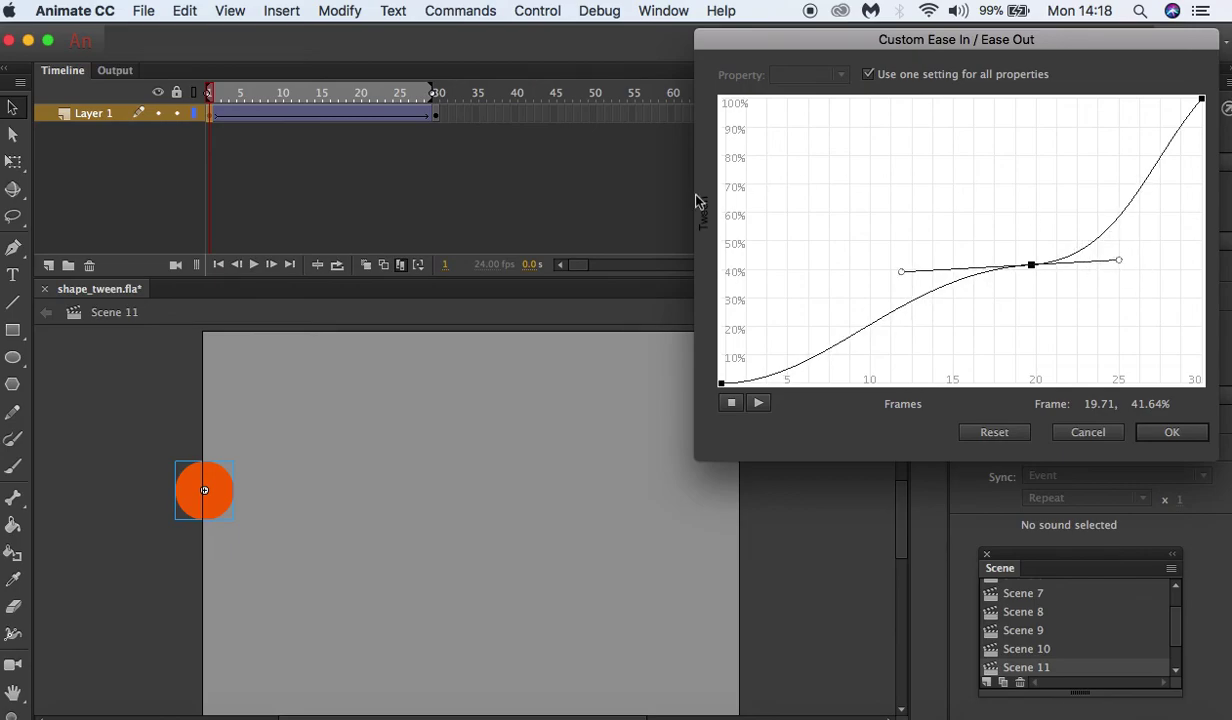
{"action": "left_click", "coordinate": [758, 403]}
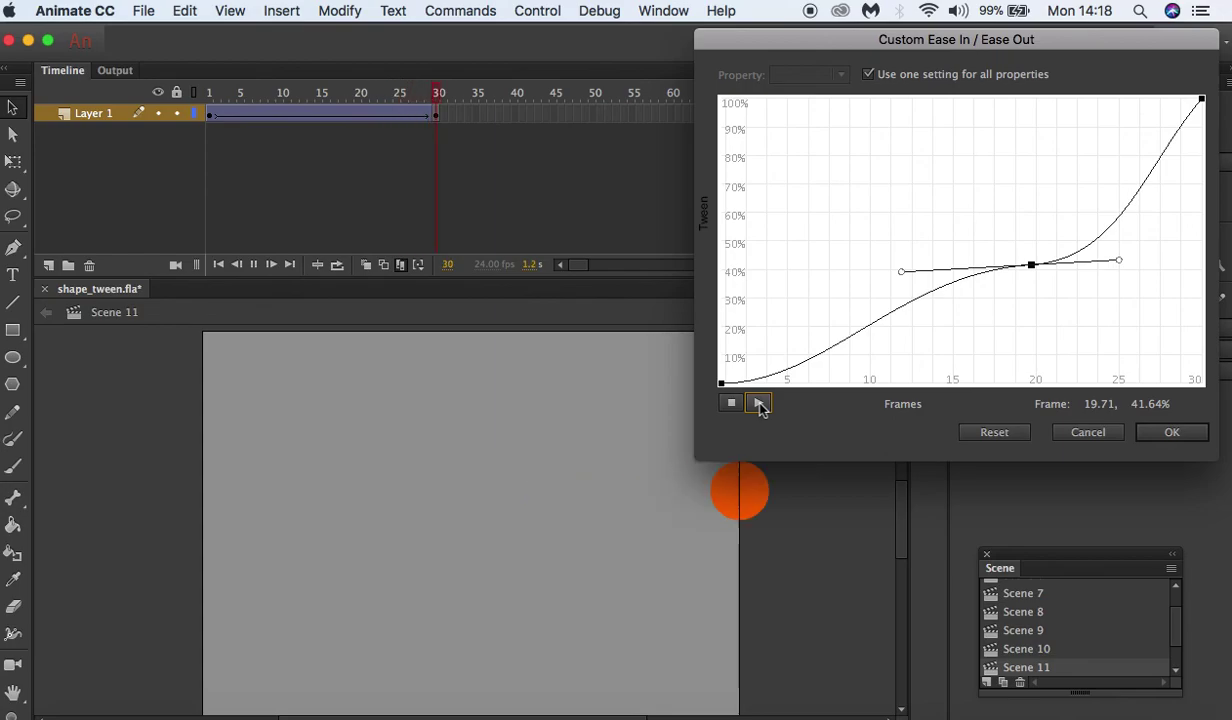